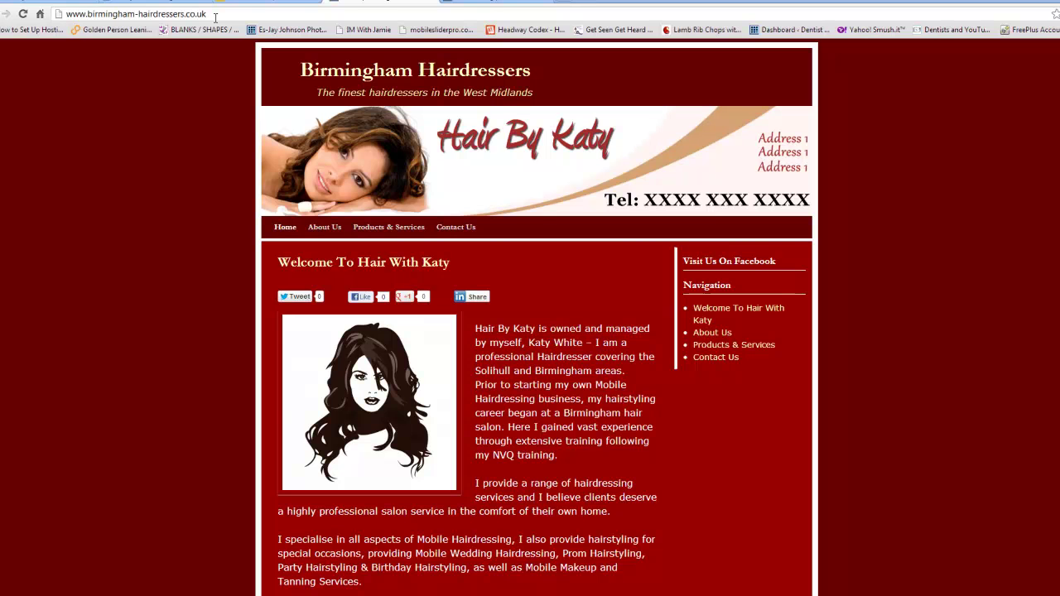
- Open the hosting account's File Manager at the Web Root (public_html/www) directory
left_click(501, 4)
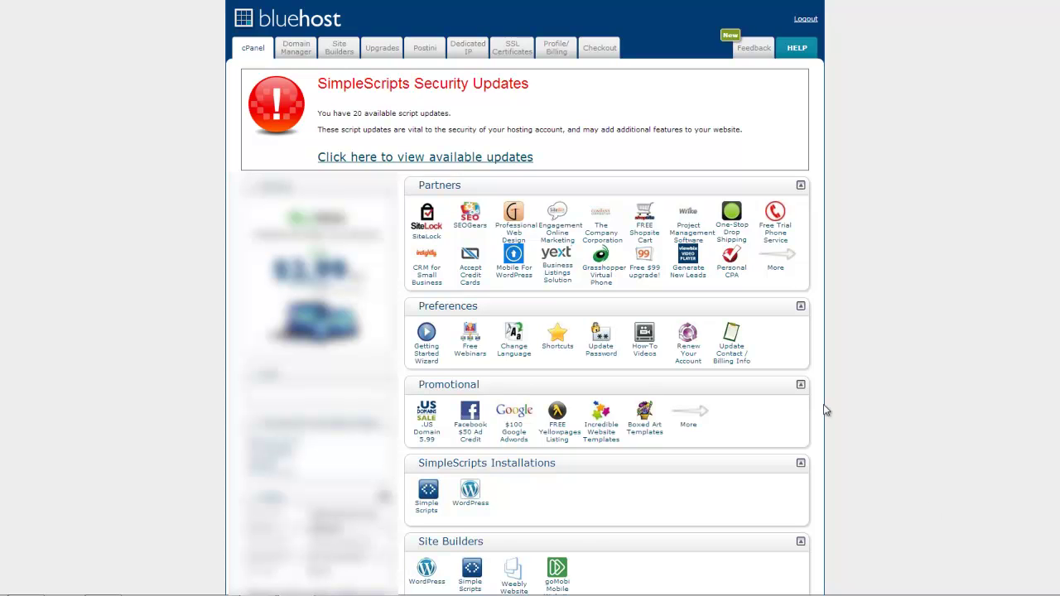
scroll(897, 405, "down", 5)
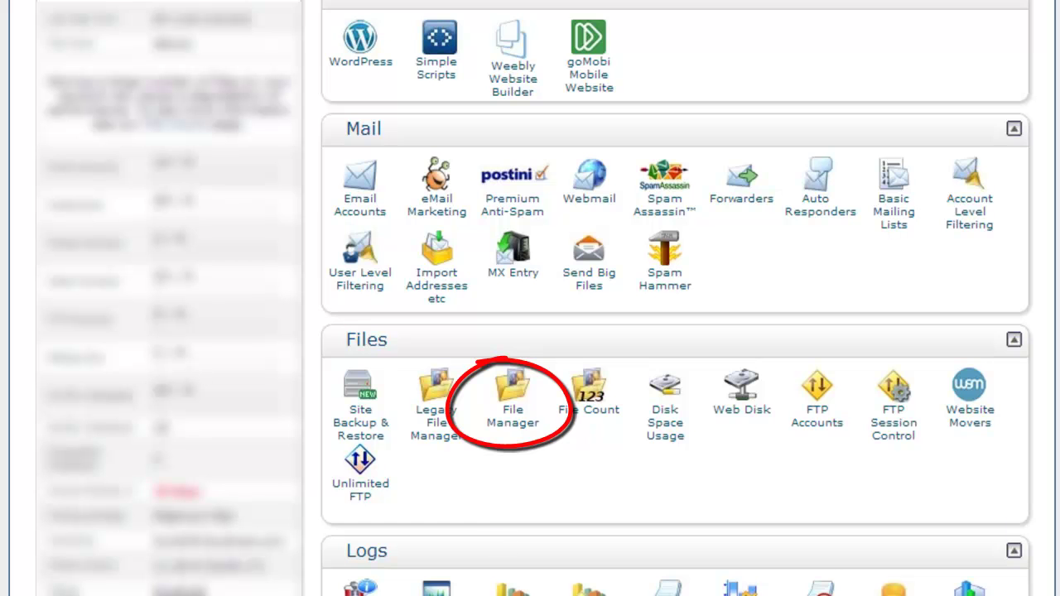
left_click(507, 416)
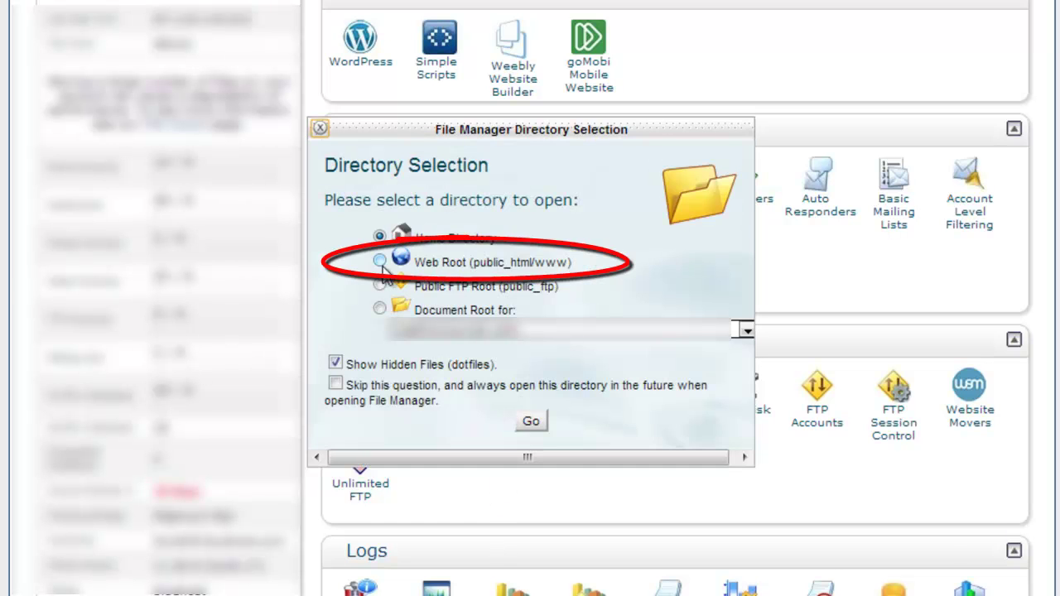
left_click(379, 262)
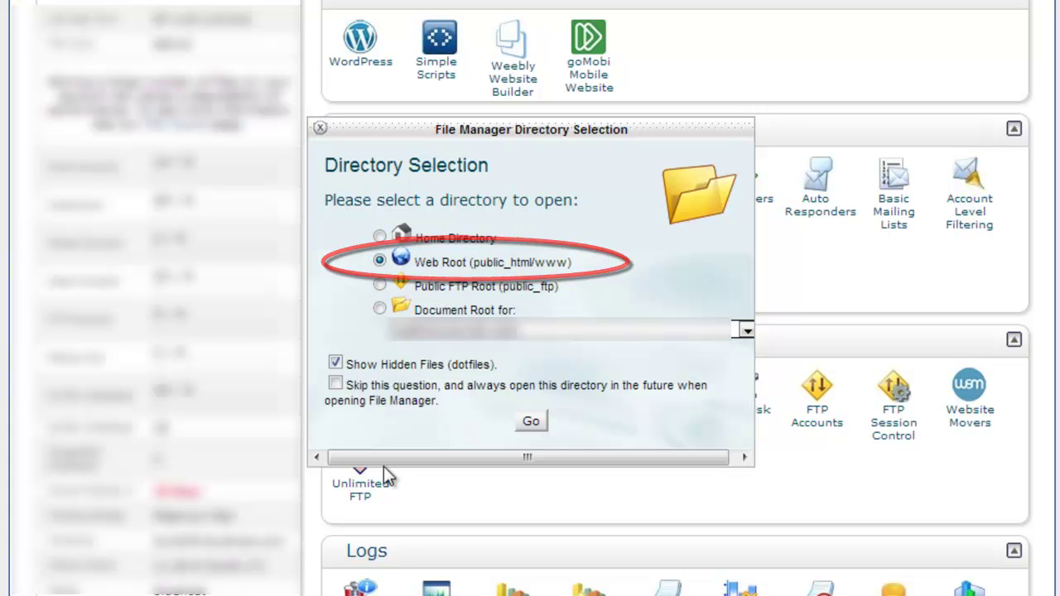
left_click(534, 420)
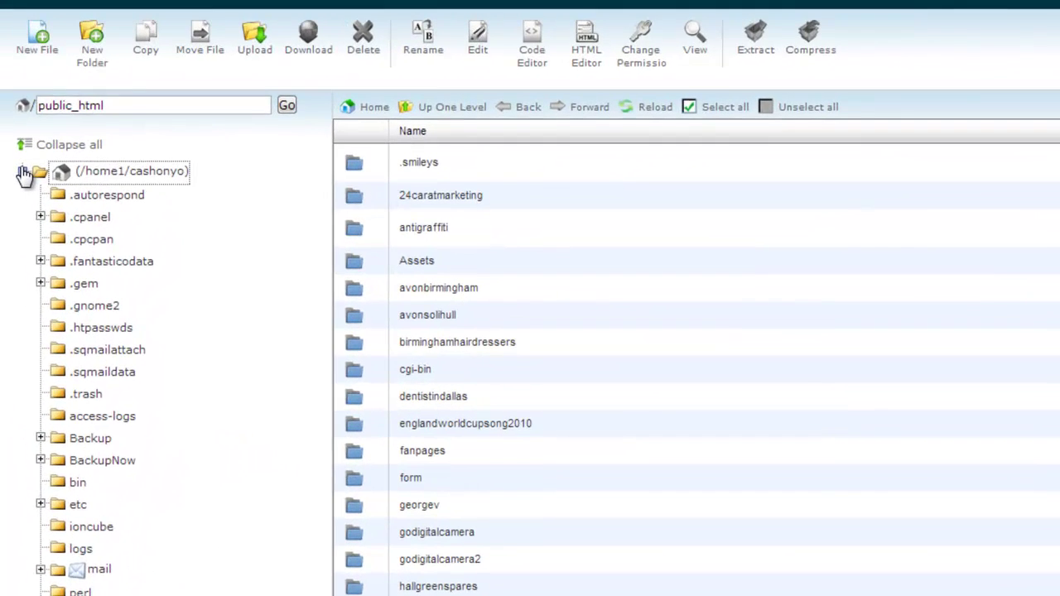
- Expand the home directory tree and open the birminghamhairdressers folder inside public_html
left_click(19, 143)
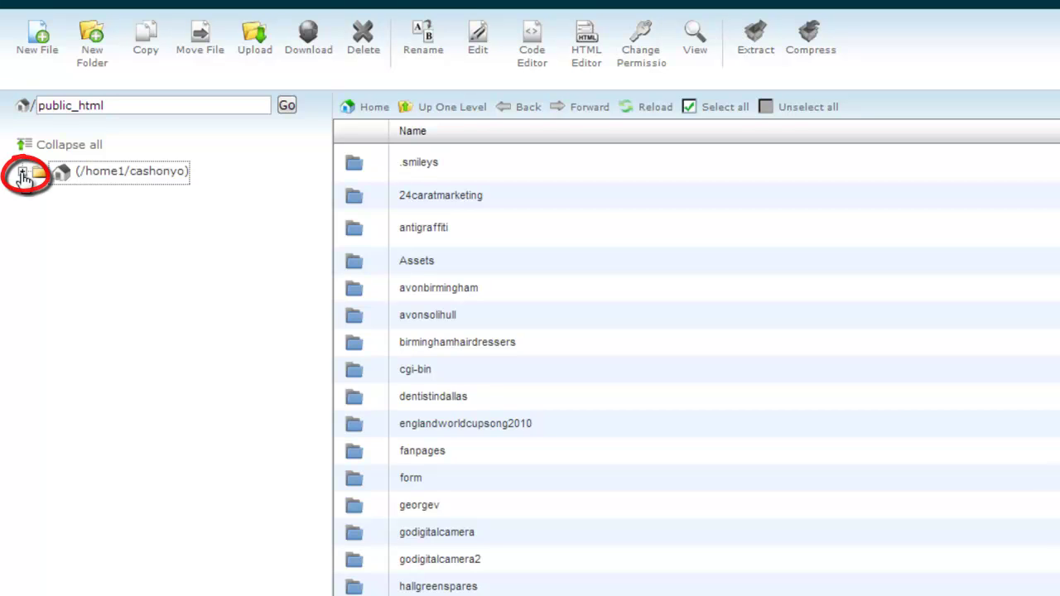
left_click(22, 174)
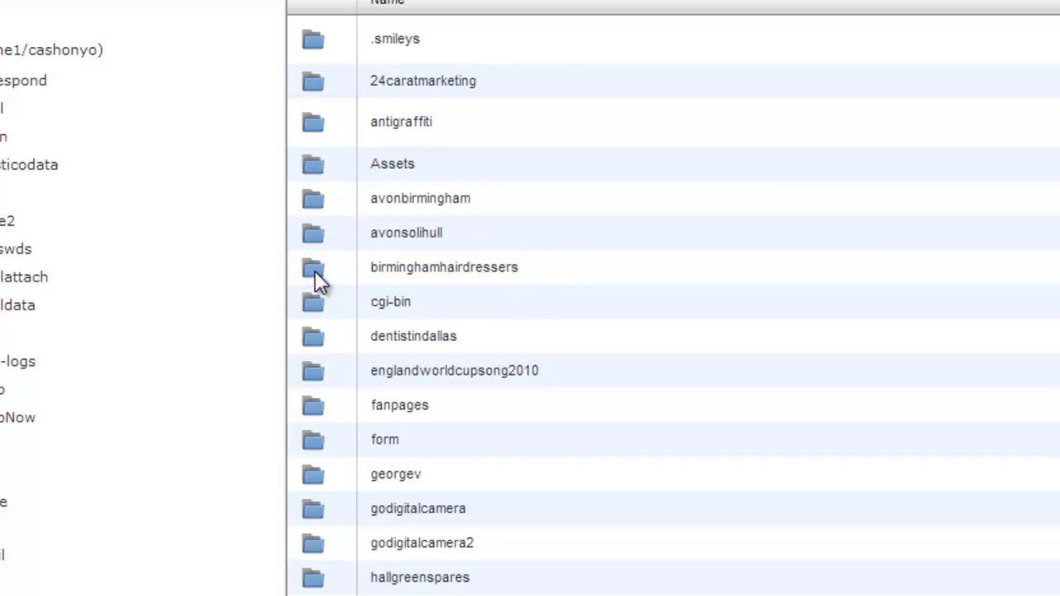
left_click(314, 271)
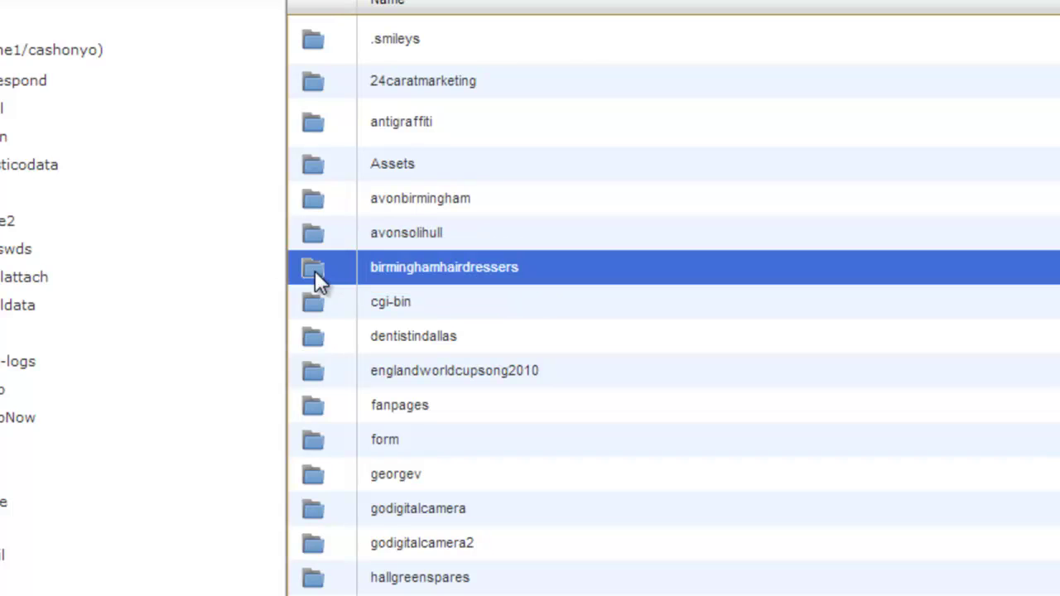
double_click(314, 271)
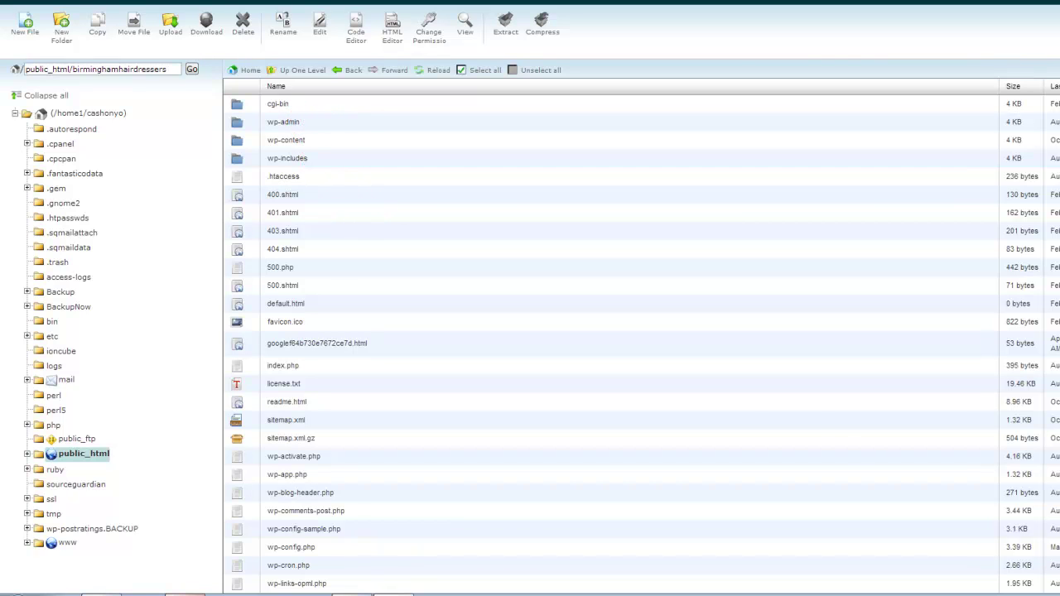
- Compress everything from wp-admin through xmlrpc.php in the birminghamhairdressers folder into an archive named sitebackup.zip and dismiss the compression results
left_click(287, 120)
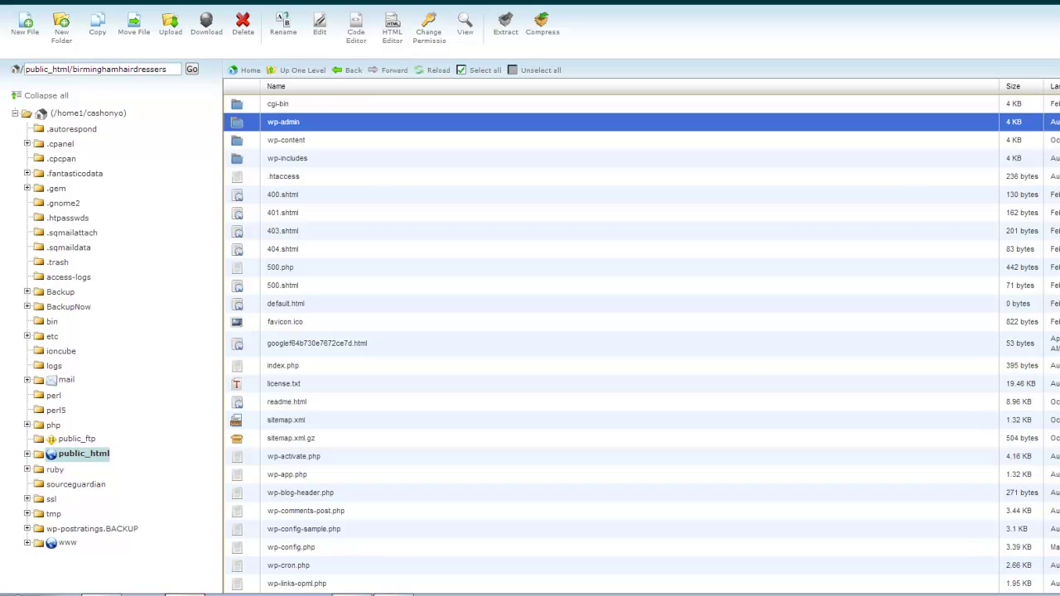
scroll(641, 345, "down", 4)
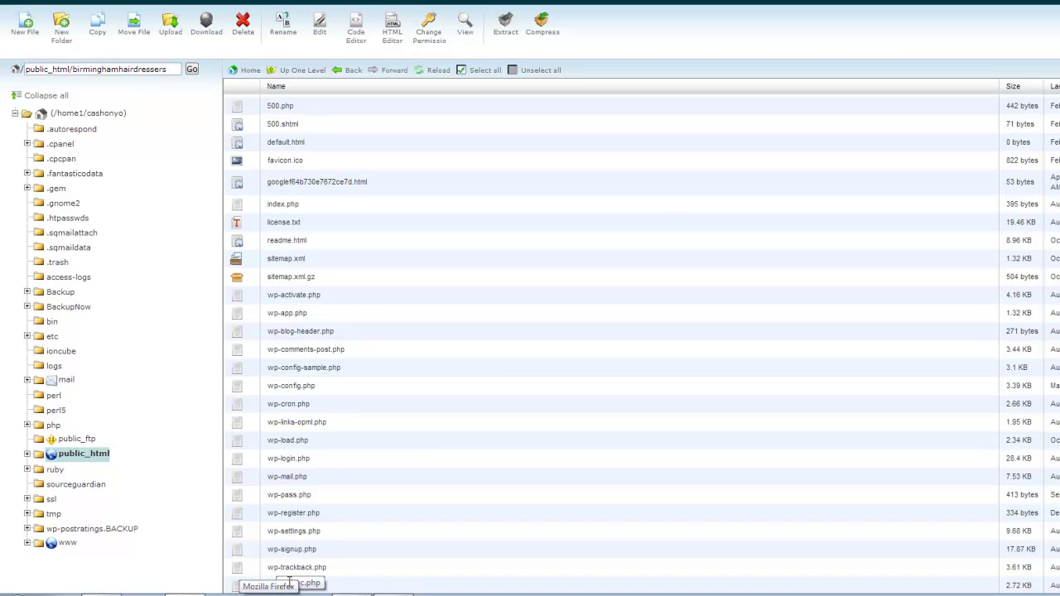
key("ctrl+a")
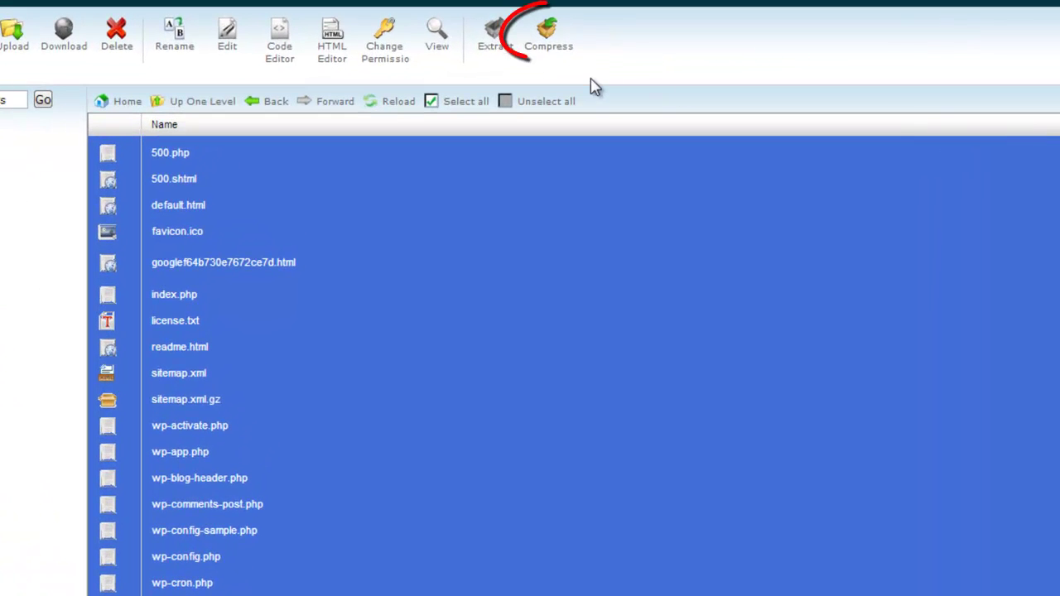
left_click(548, 48)
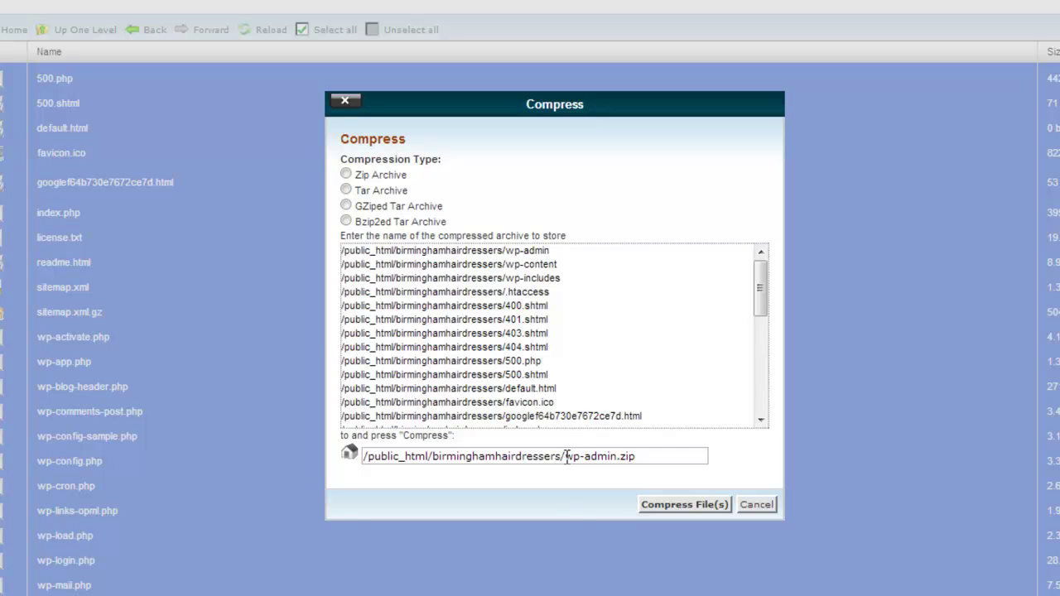
left_click_drag(566, 455, 617, 457)
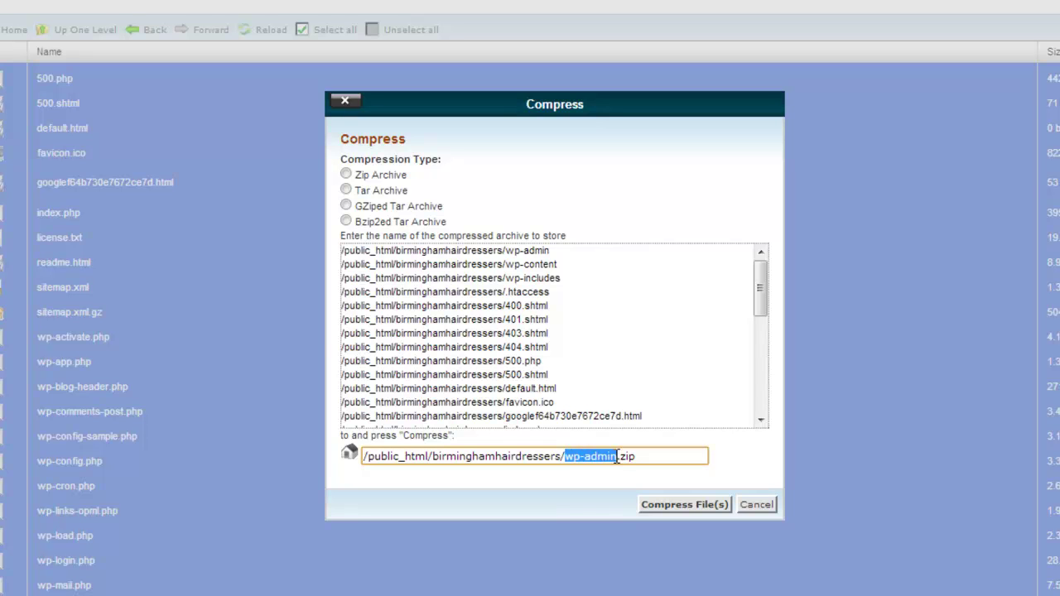
type("site")
type("backu")
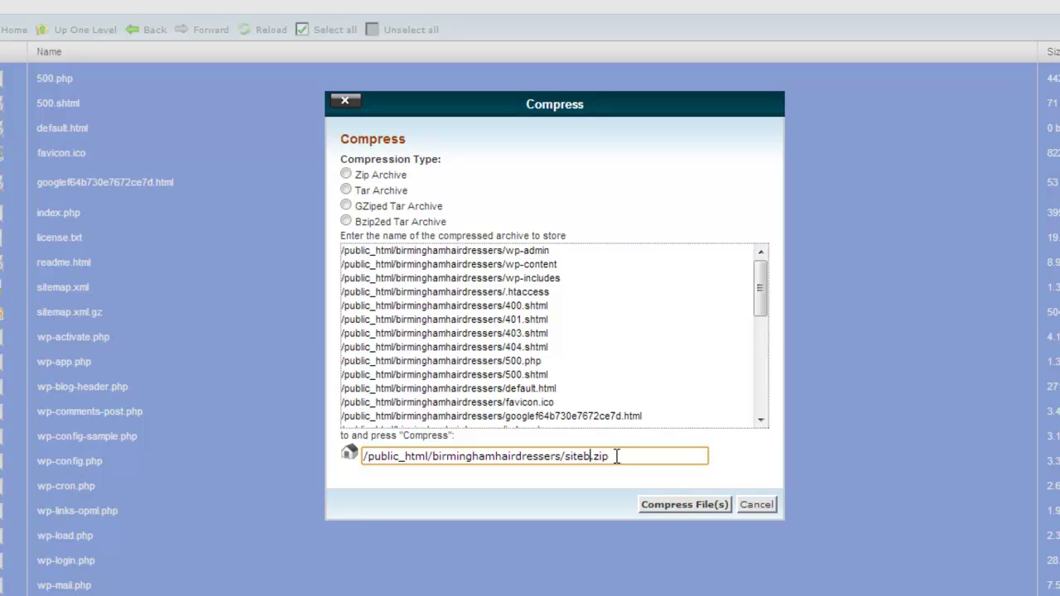
type("p")
left_click(675, 504)
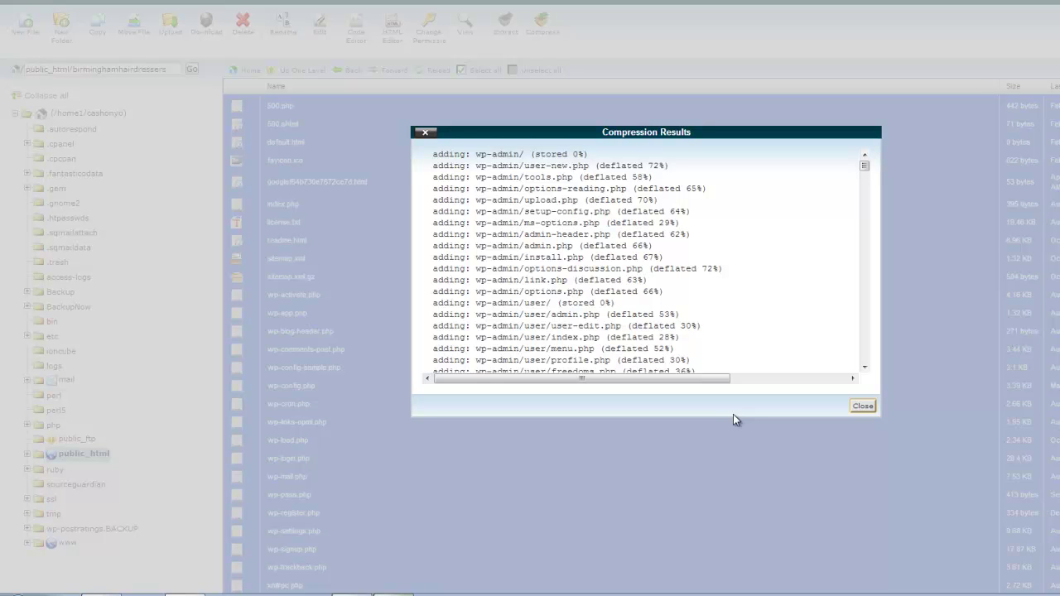
left_click(862, 405)
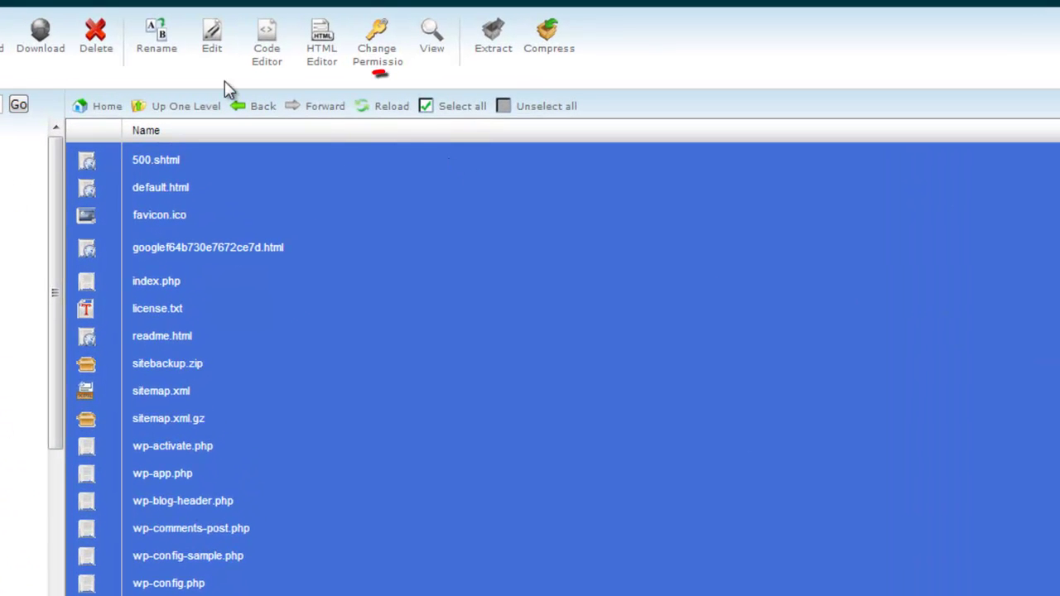
- Move sitebackup.zip from birminghamhairdressers into the ihatedietingco folder under public_html, and open that folder
left_click(386, 116)
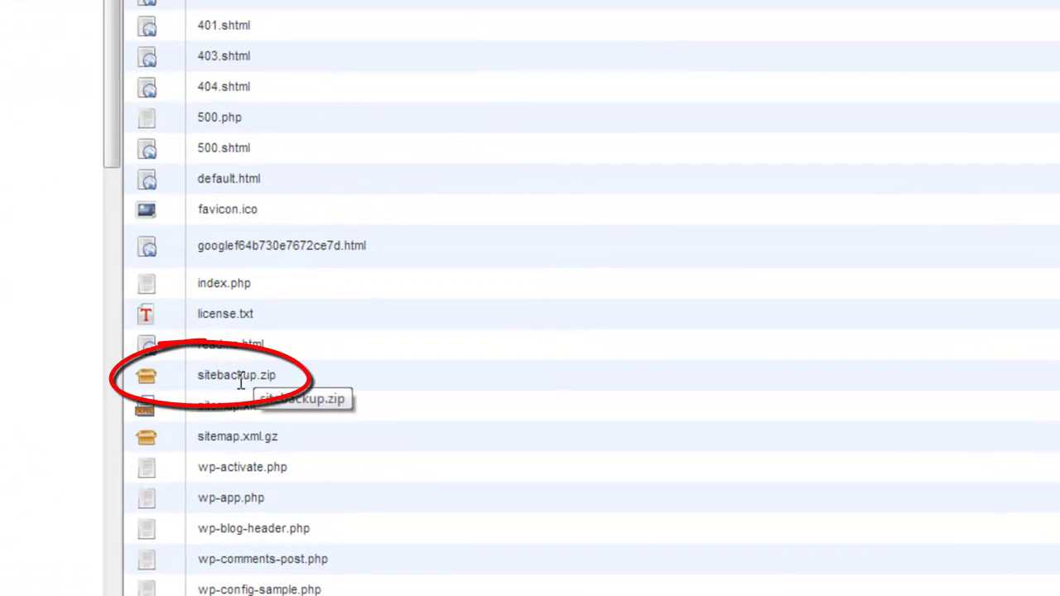
left_click(220, 383)
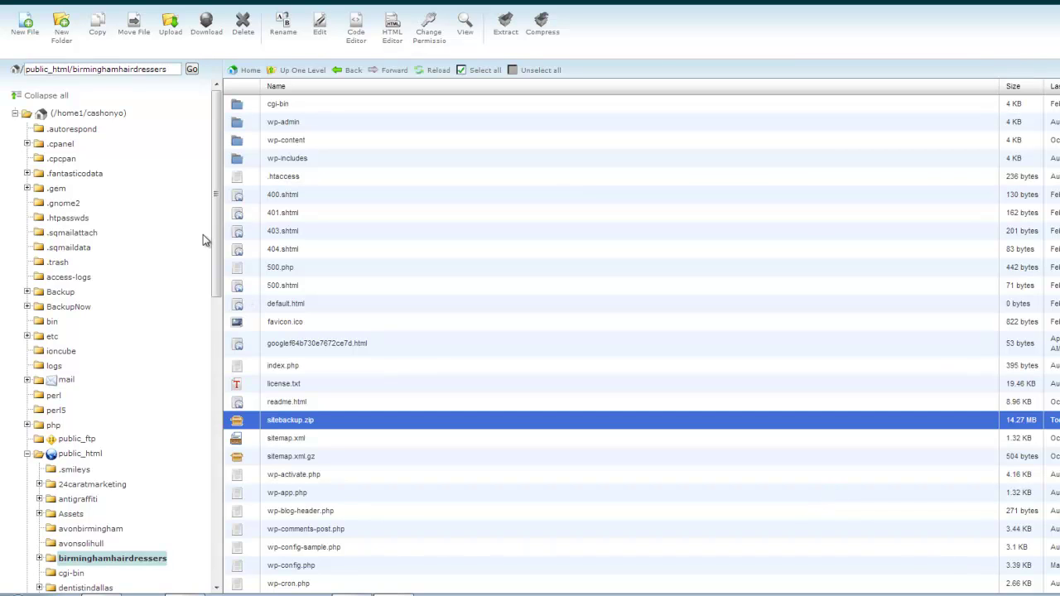
scroll(215, 233, "down", 1)
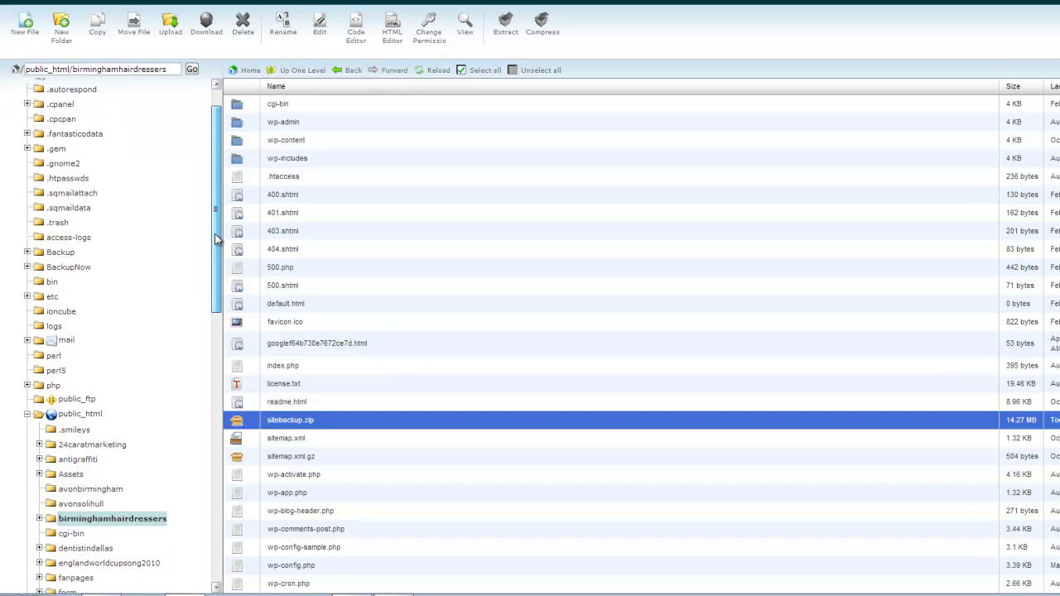
left_click_drag(215, 241, 220, 303)
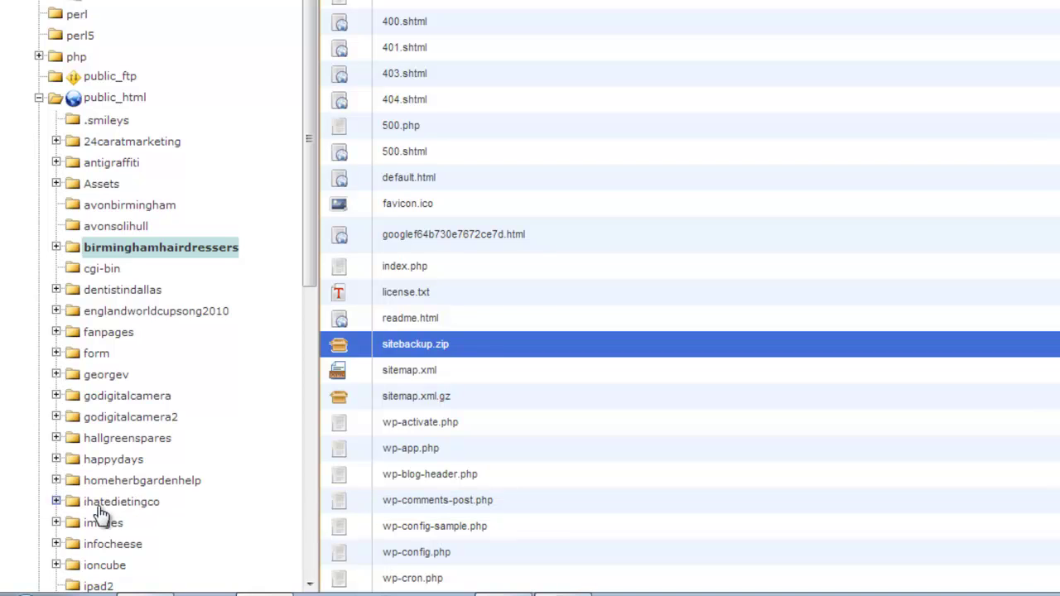
scroll(83, 514, "down", 2)
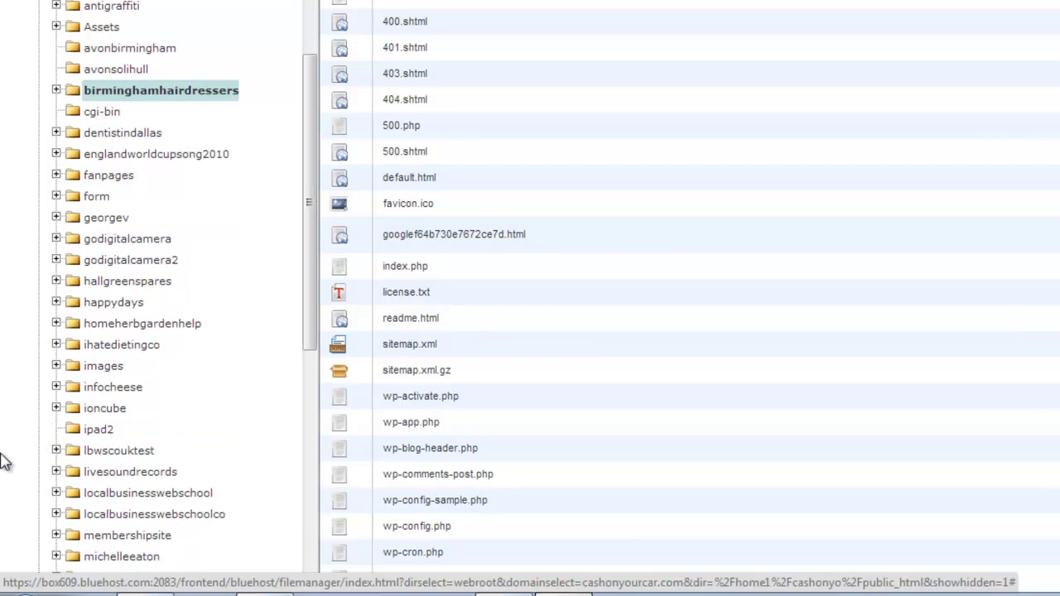
left_click(115, 346)
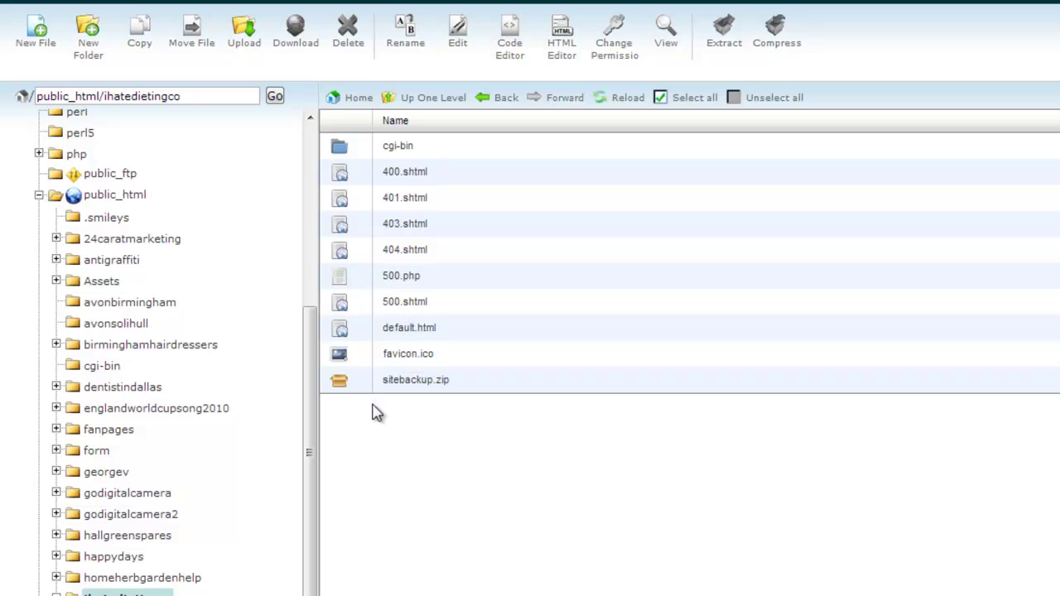
- Extract sitebackup.zip into /public_html/ihatedietingco, dismiss the extraction results and check the extracted files
left_click(396, 374)
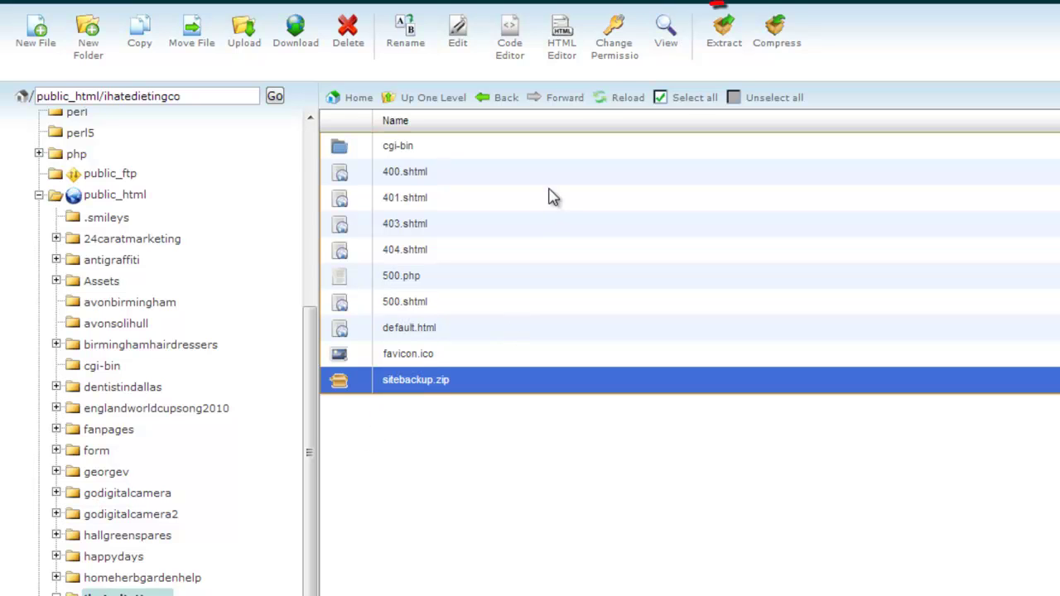
left_click(724, 53)
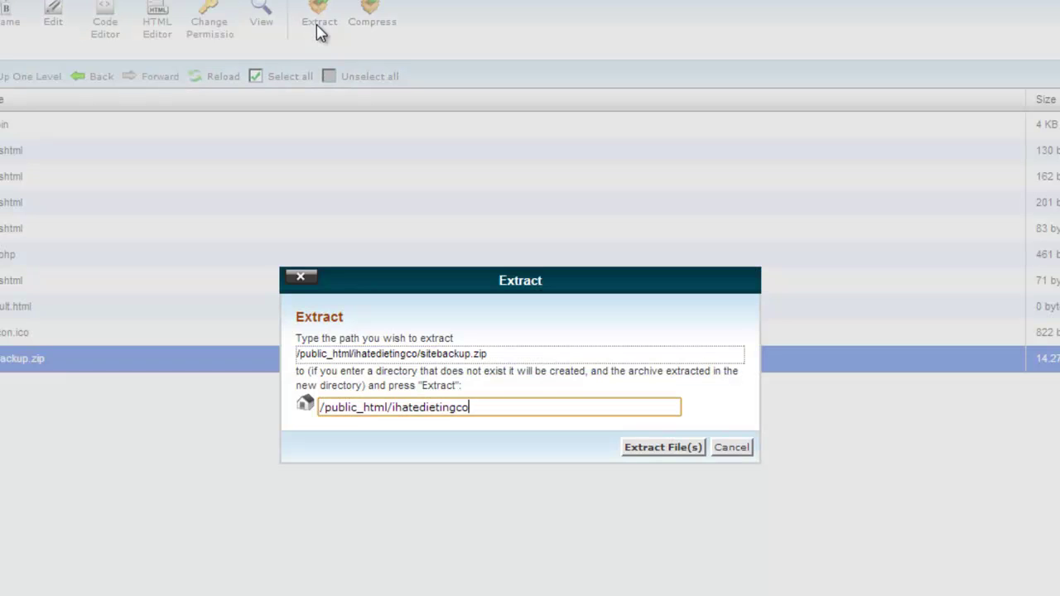
left_click(654, 451)
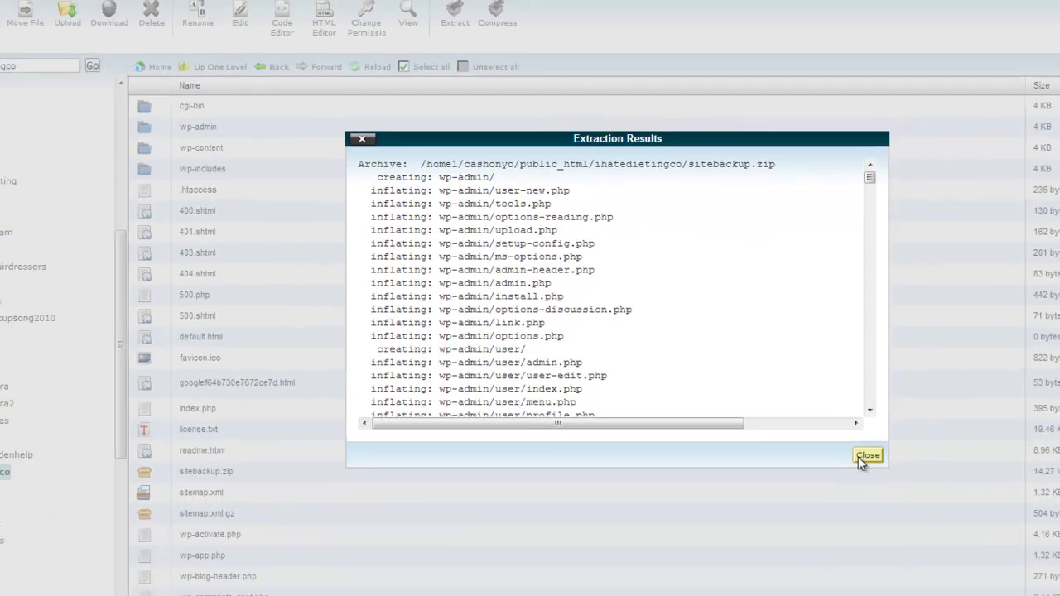
left_click(839, 560)
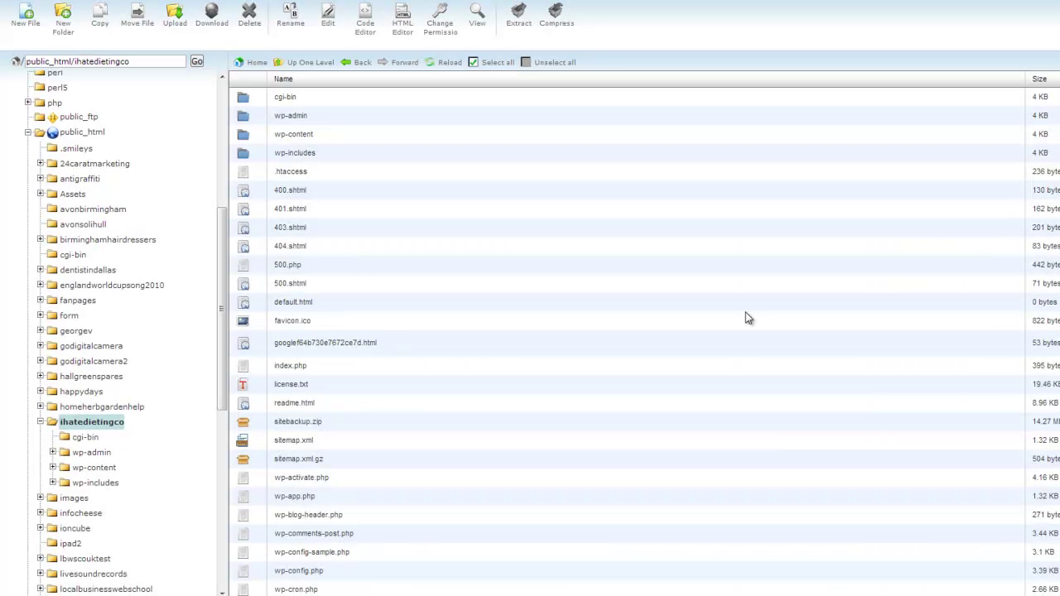
scroll(745, 313, "down", 3)
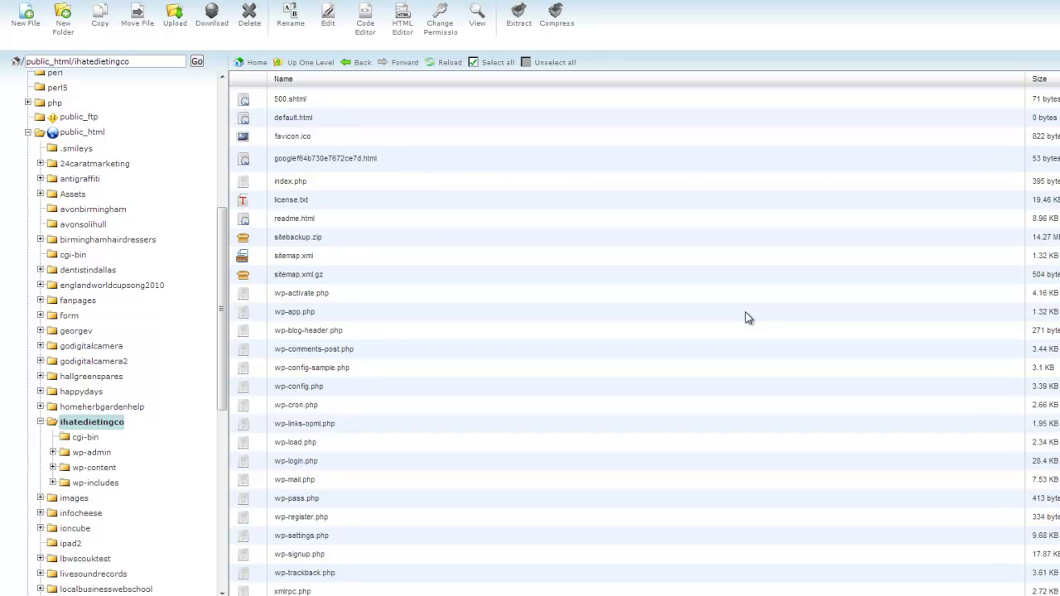
scroll(745, 319, "up", 3)
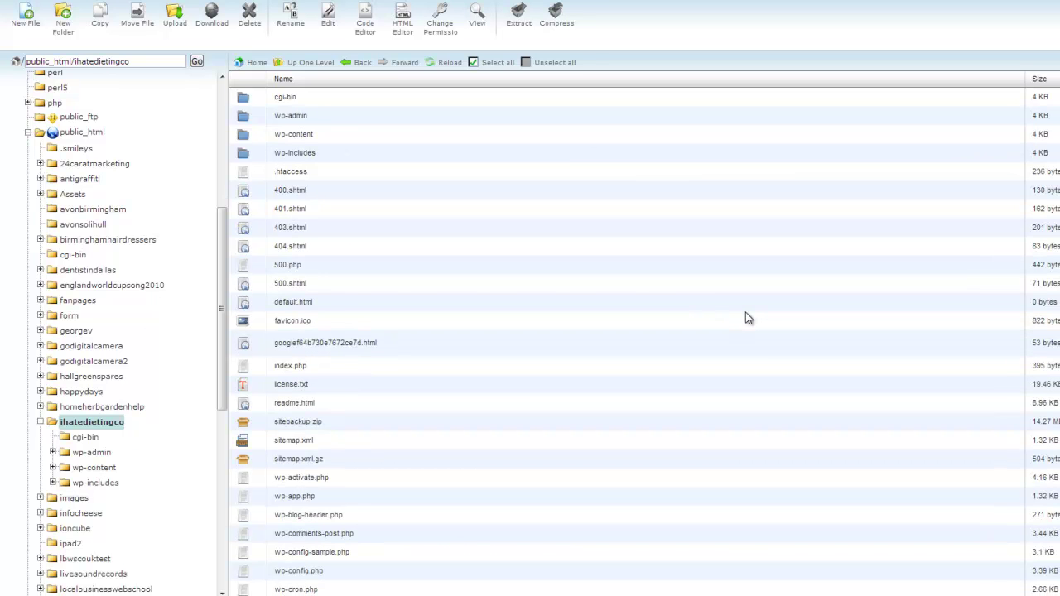
scroll(107, 331, "up", 1)
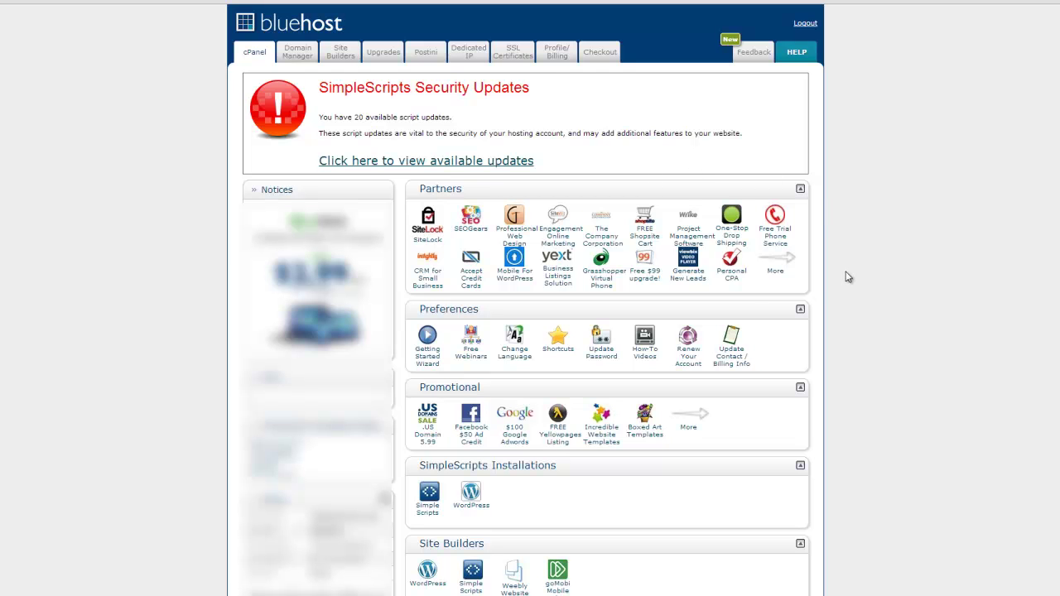
- Create a new database named hairdresserstemp with the MySQL Database Wizard in cPanel
scroll(866, 292, "down", 3)
scroll(897, 296, "down", 8)
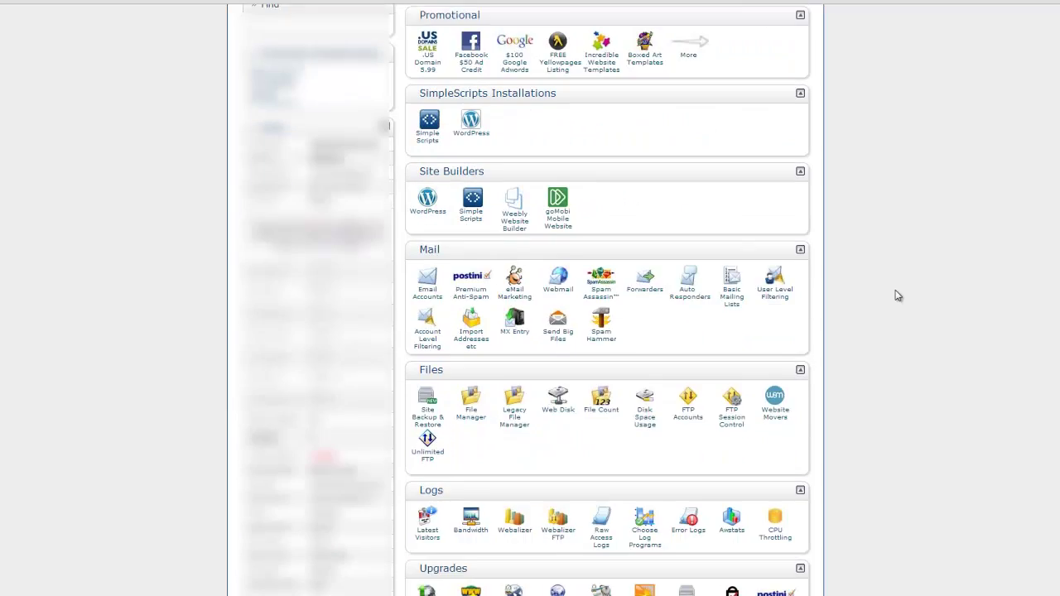
scroll(897, 296, "down", 4)
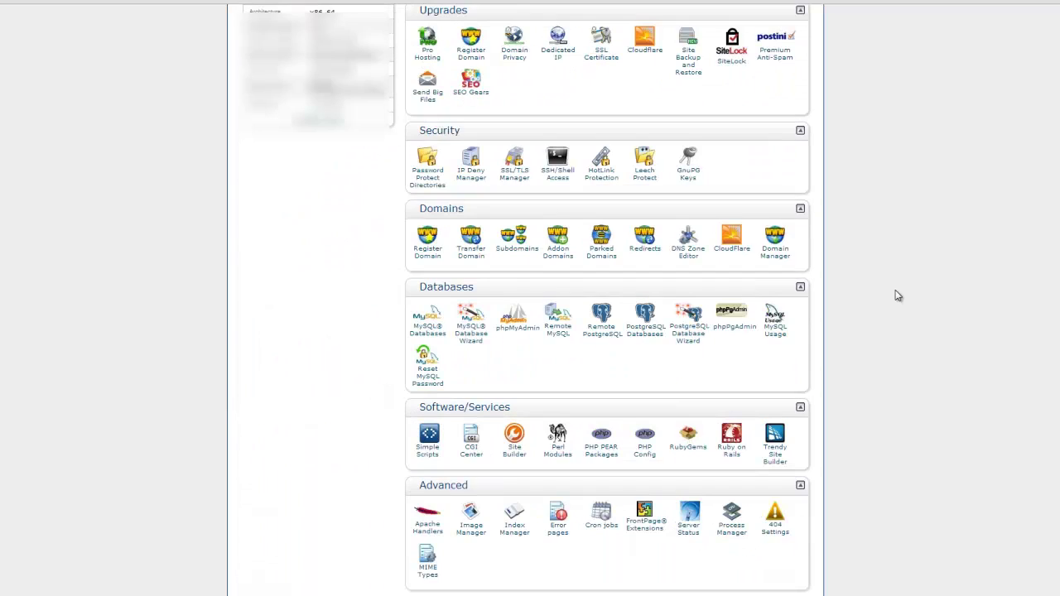
left_click(469, 334)
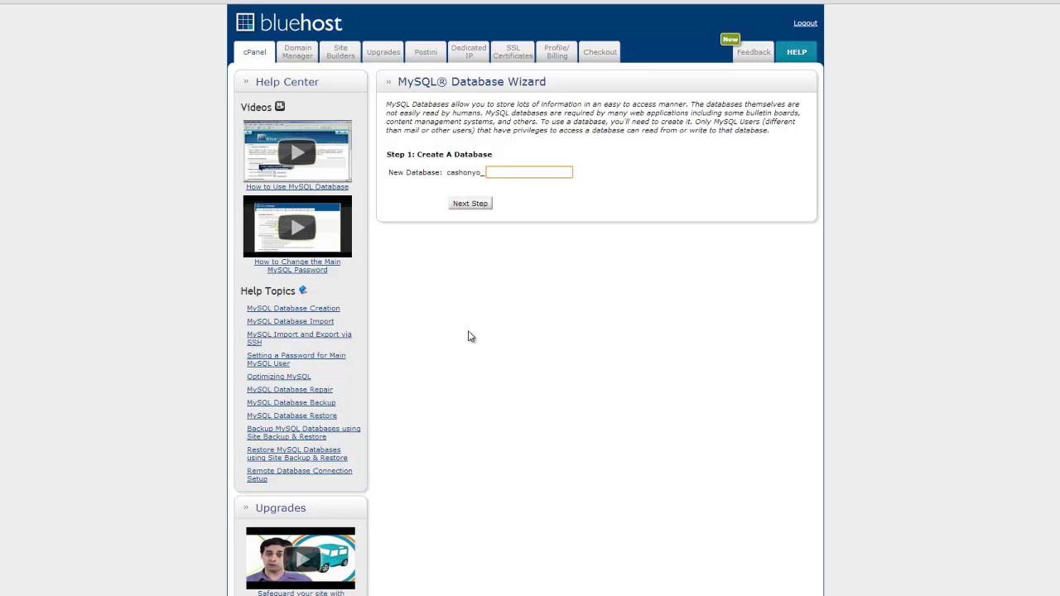
type("hairdresserstemp")
left_click(463, 205)
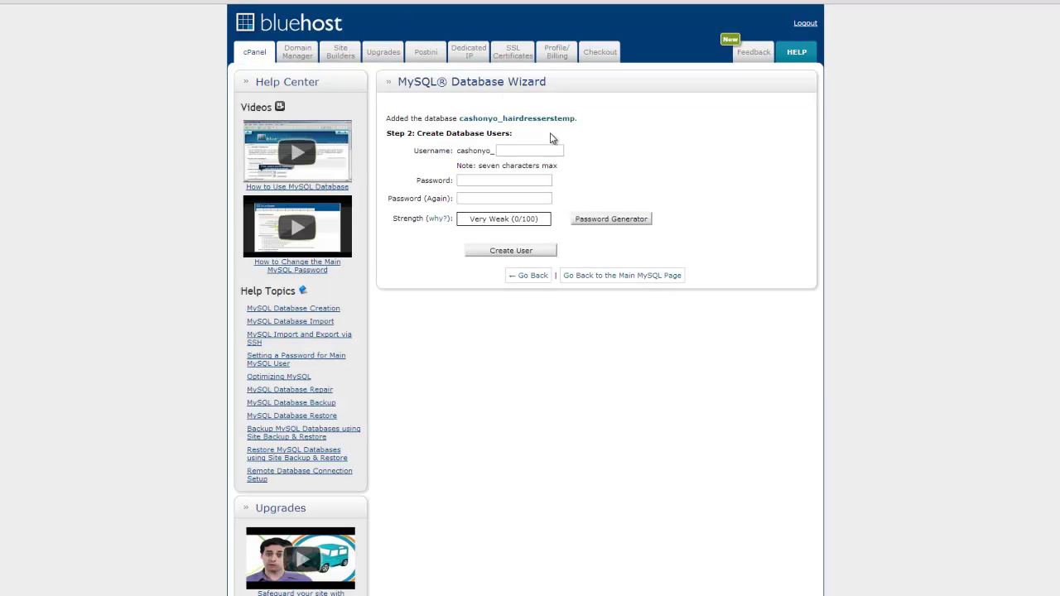
- Create a database user named hair1, entering and confirming the account password
left_click(538, 151)
type("hair1")
left_click(482, 182)
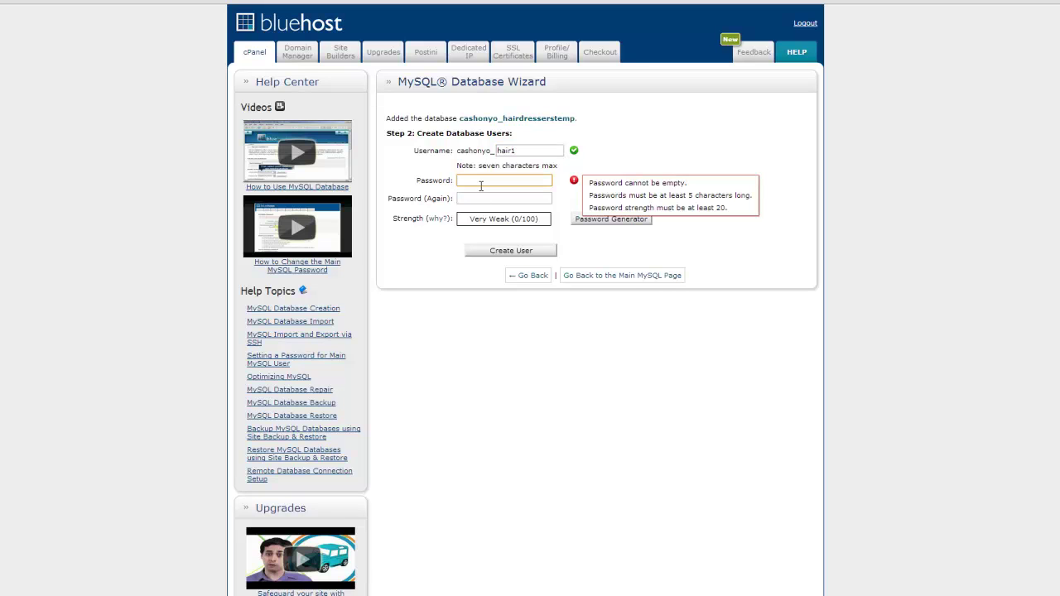
type("****")
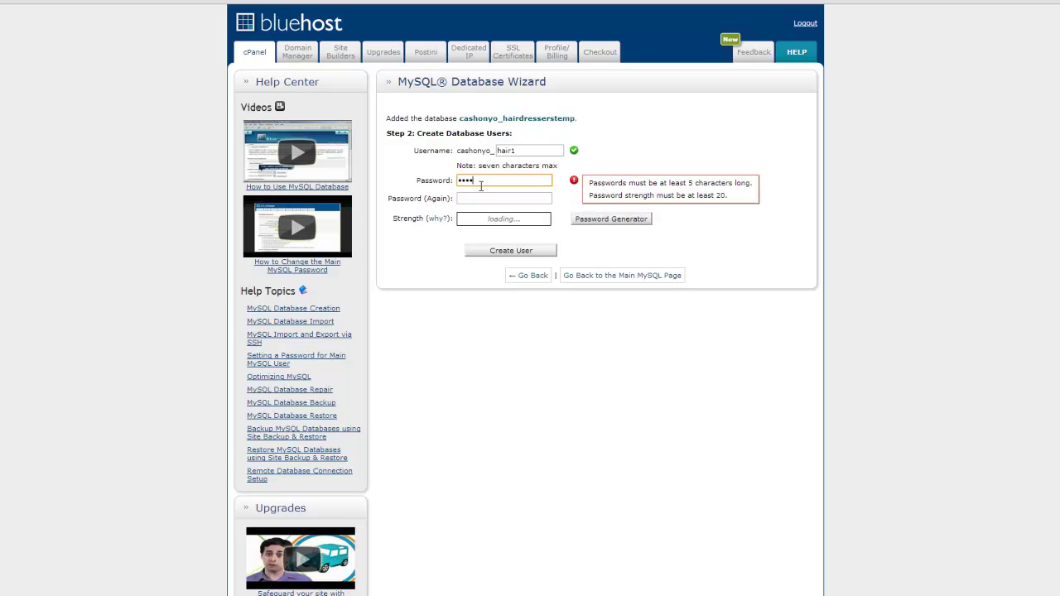
type("***")
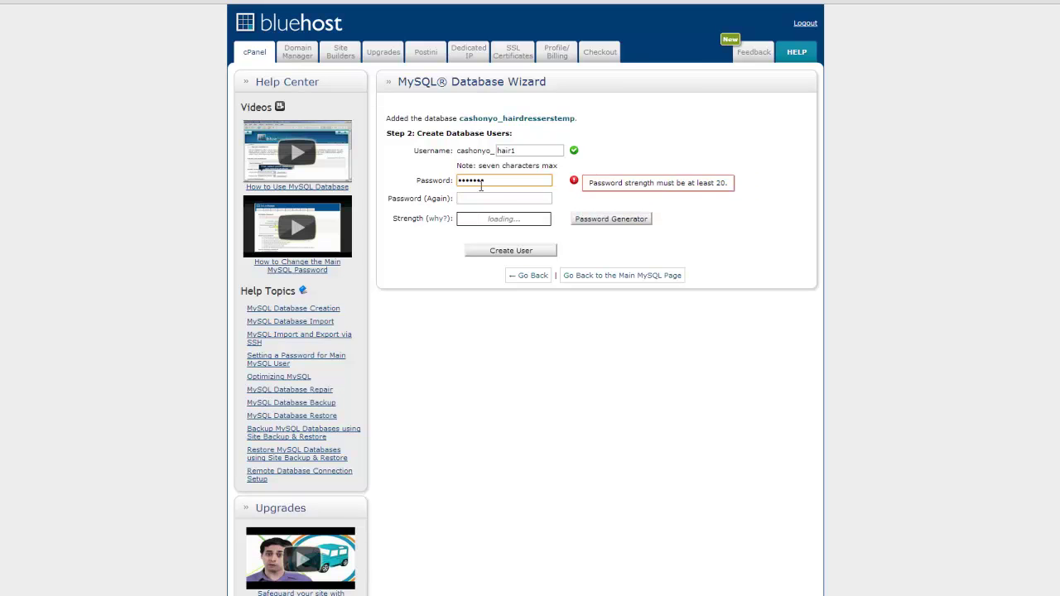
key("Tab")
type("****")
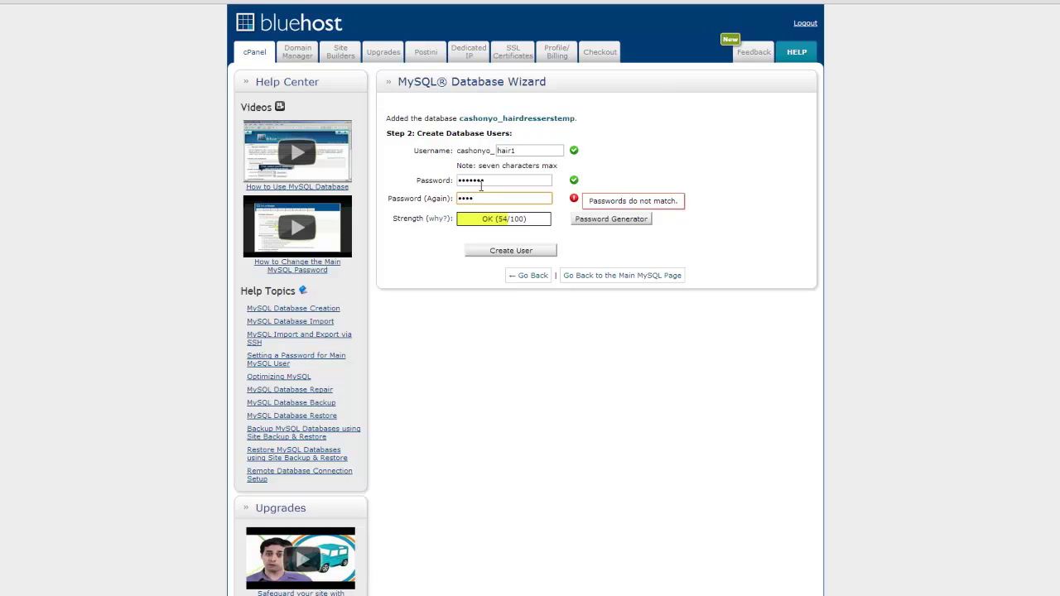
type("***")
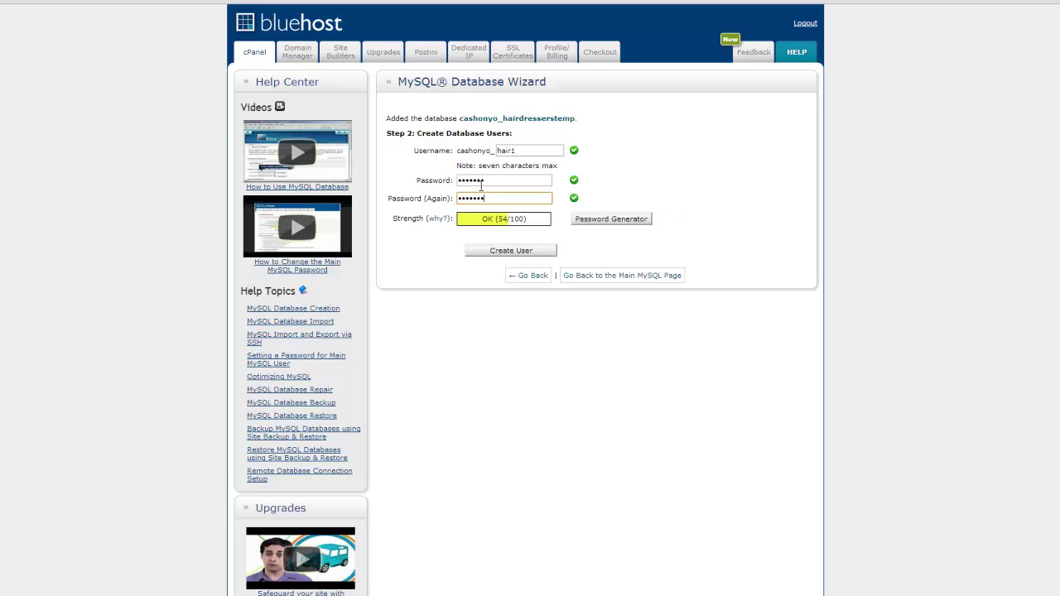
left_click(500, 251)
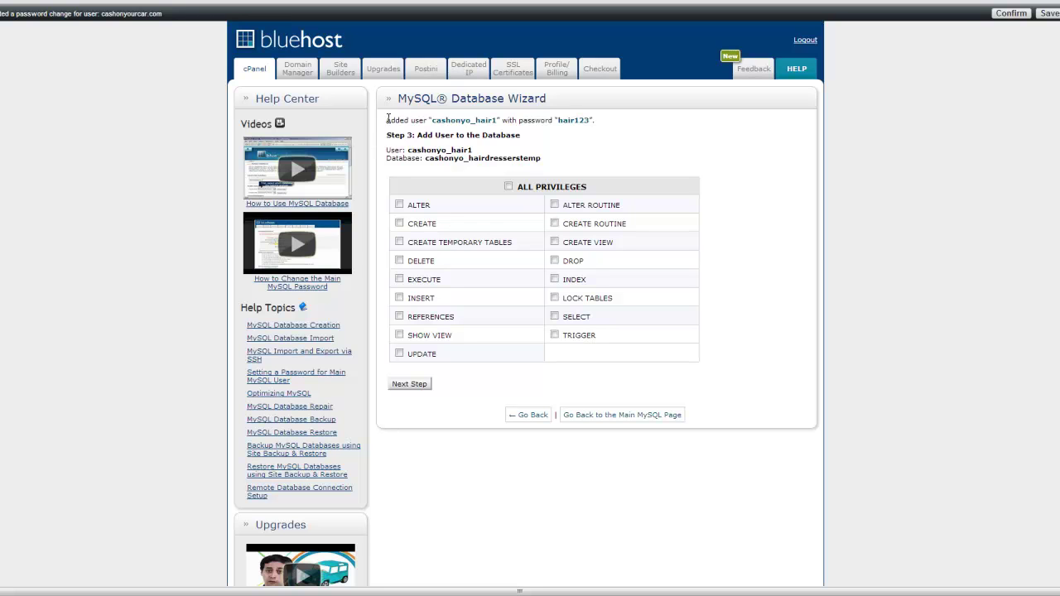
- Copy the new database name, username and password details from the wizard page into a blank Notepad document
left_click_drag(388, 117, 603, 166)
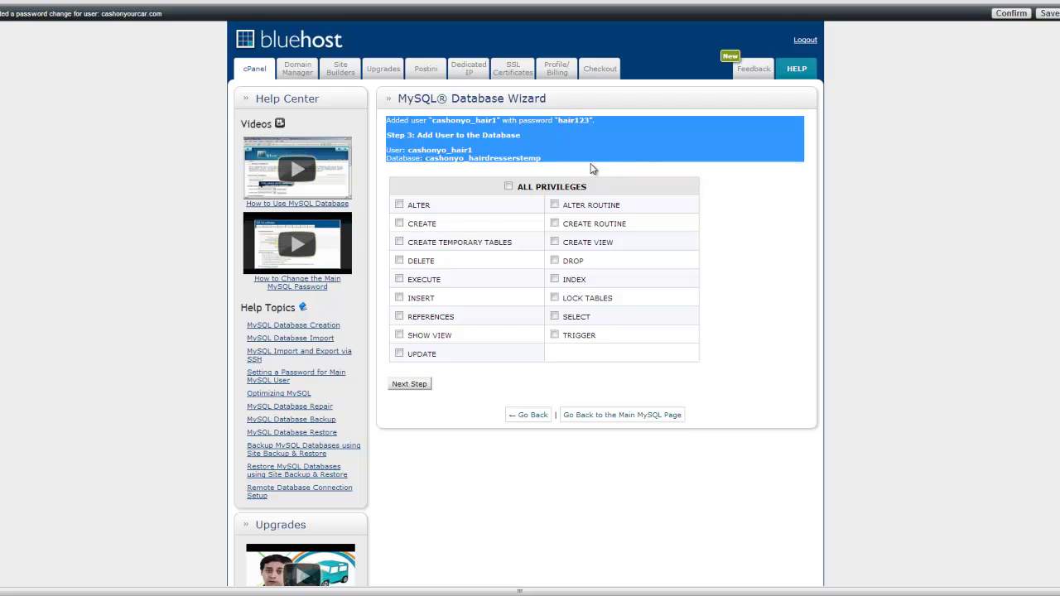
right_click(556, 144)
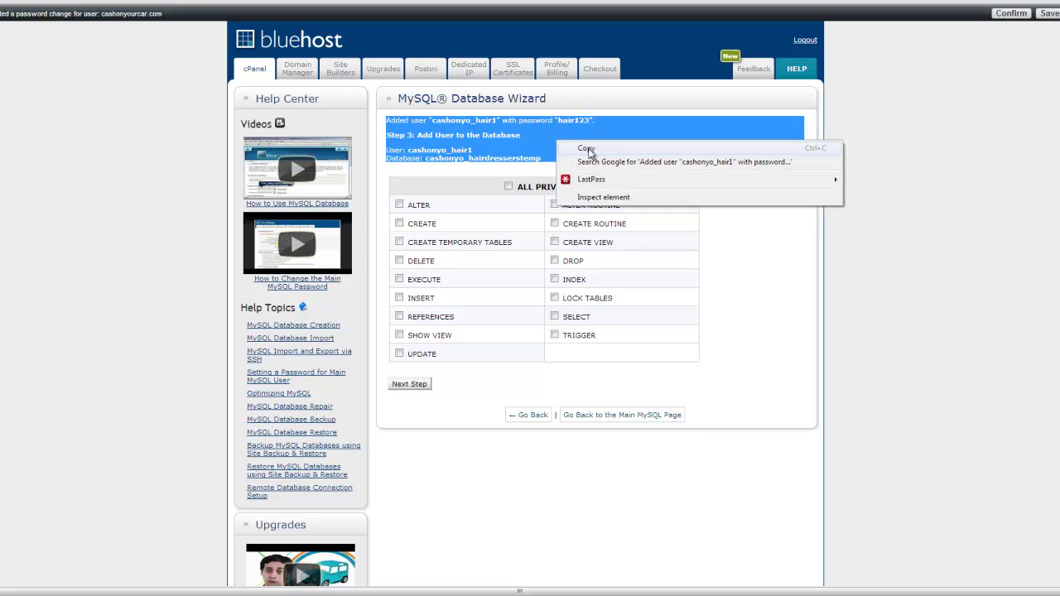
left_click(588, 149)
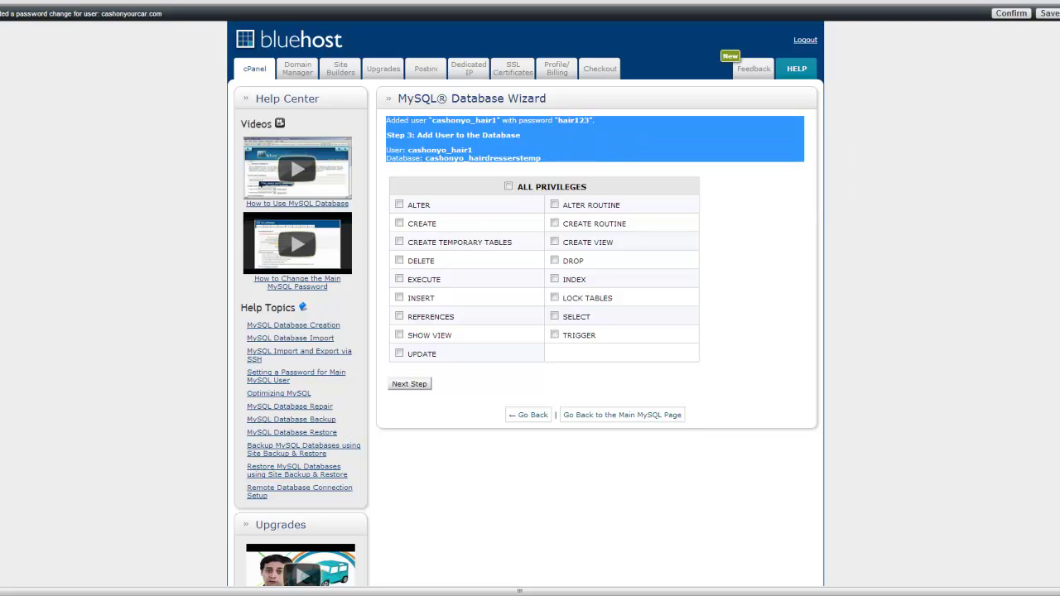
key("alt+Tab")
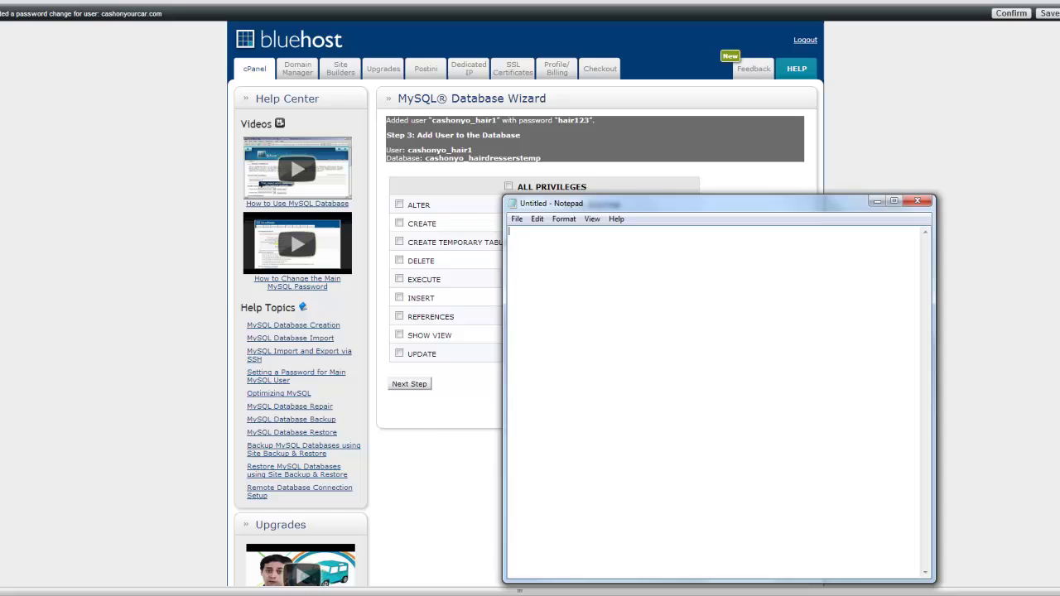
right_click(546, 250)
left_click(574, 304)
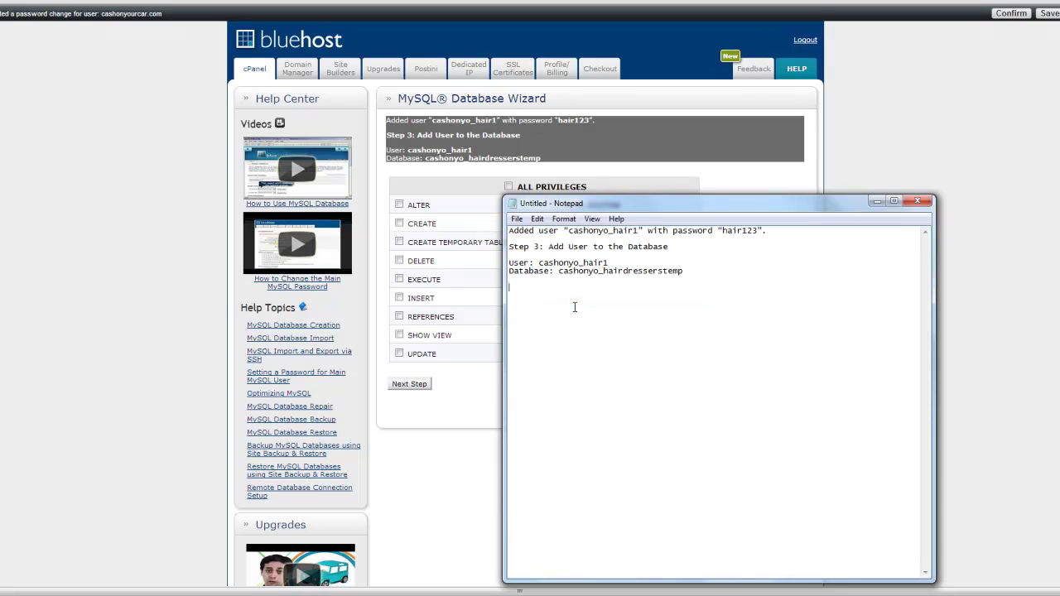
- Back in the MySQL Database Wizard, grant user cashonyo_hair1 all privileges on cashonyo_hairdresserstemp and submit the step
left_click(456, 419)
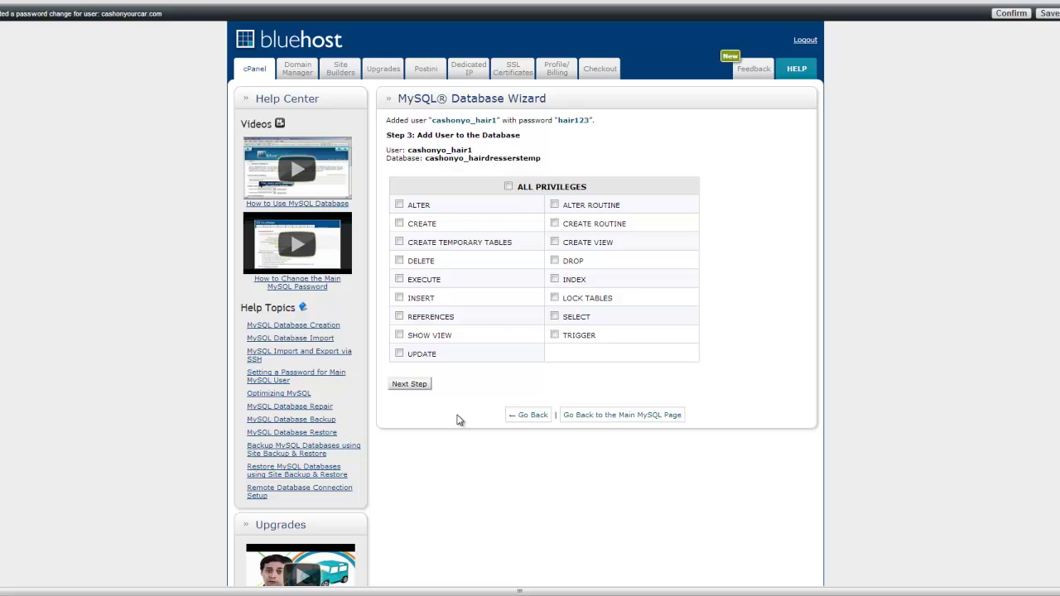
left_click(508, 188)
left_click(410, 384)
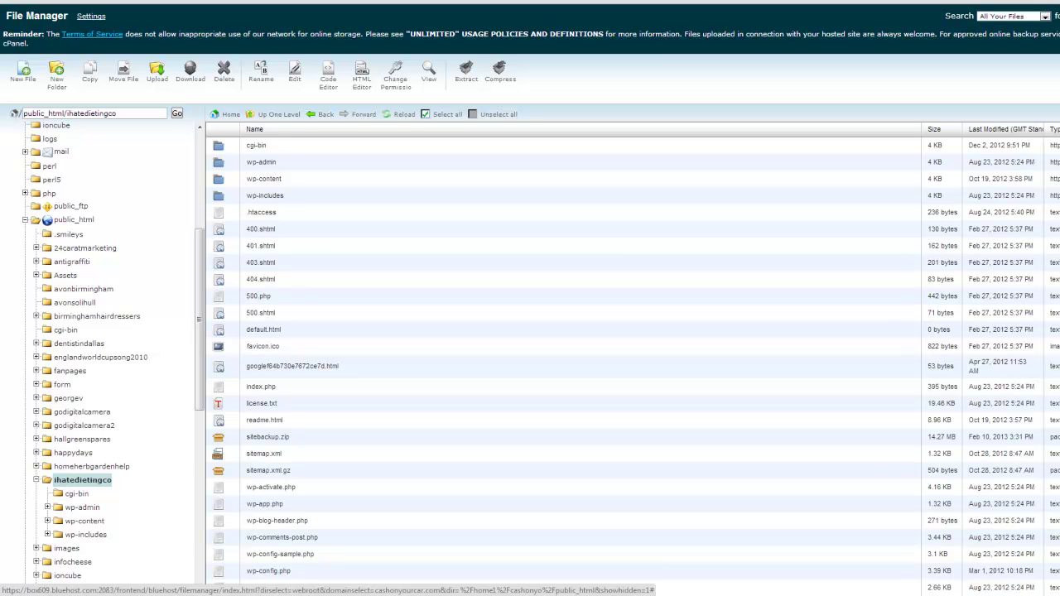
- Open wp-config.php from the ihatedietingco folder in the File Manager's text editor
scroll(629, 356, "down", 1)
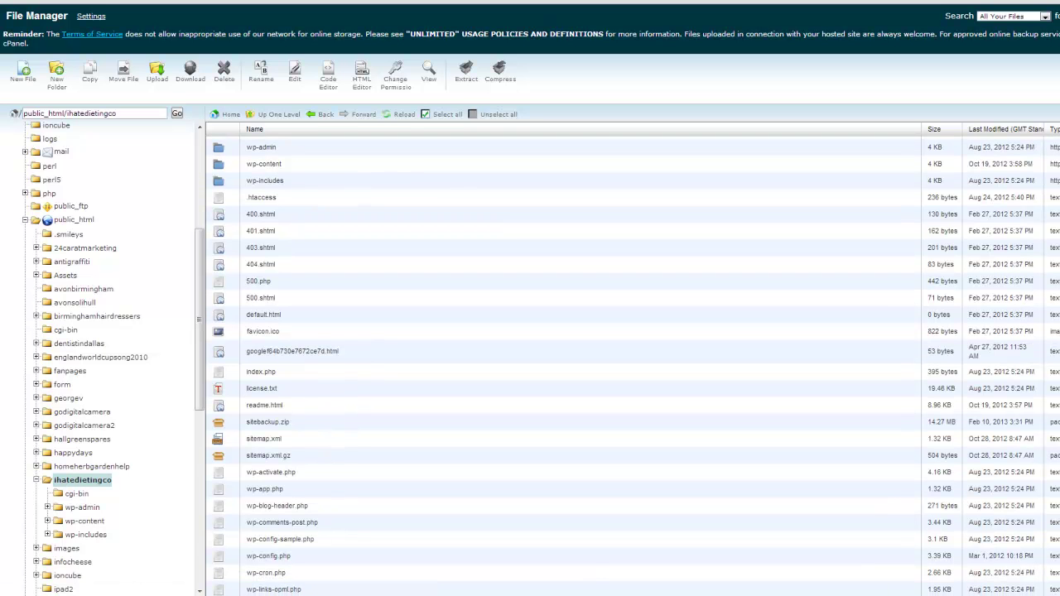
scroll(630, 364, "down", 3)
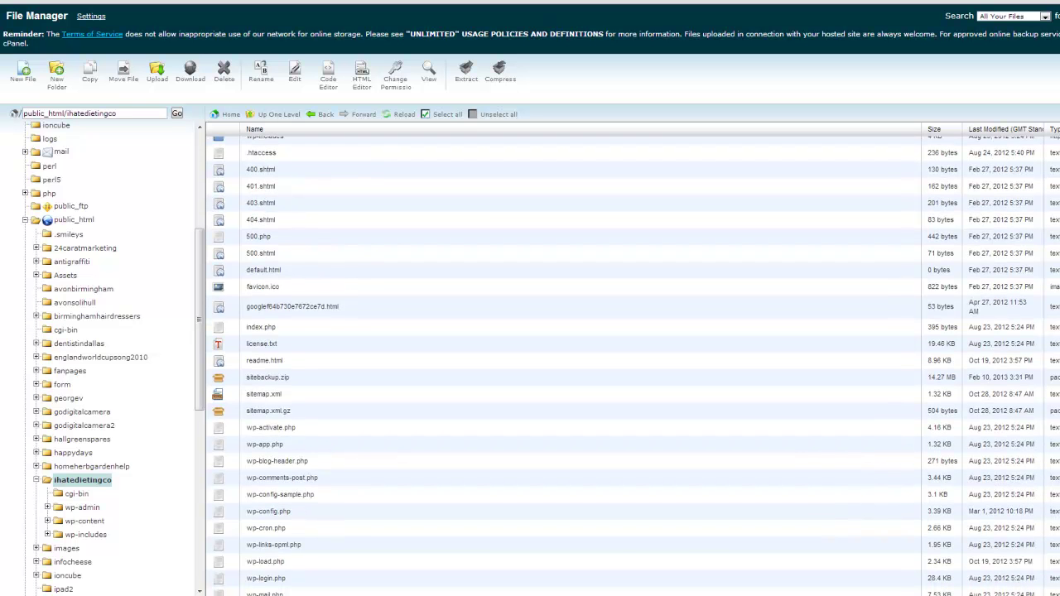
scroll(259, 472, "down", 3)
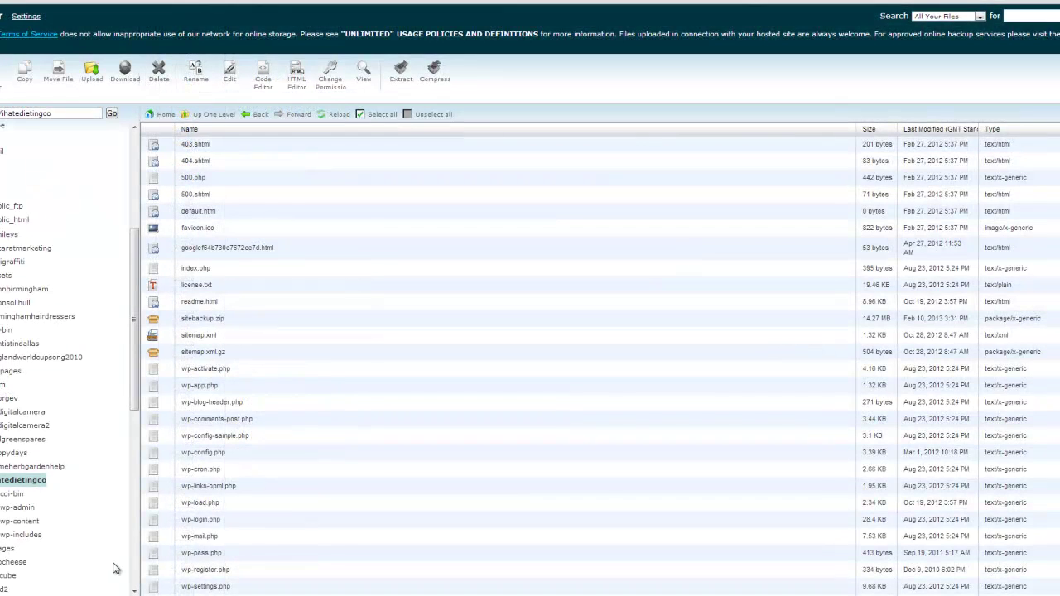
left_click(195, 452)
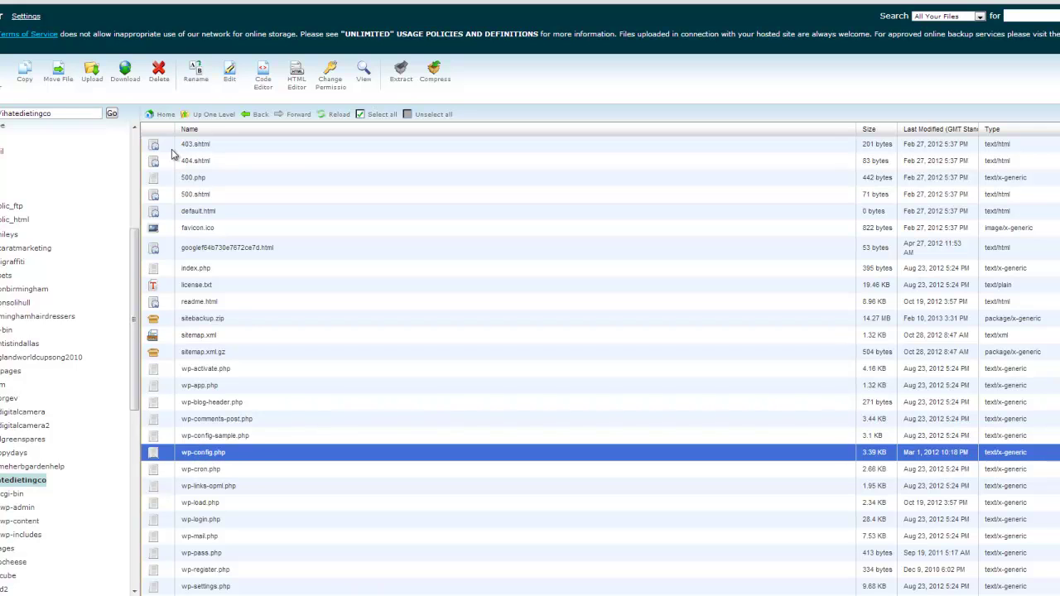
left_click(229, 73)
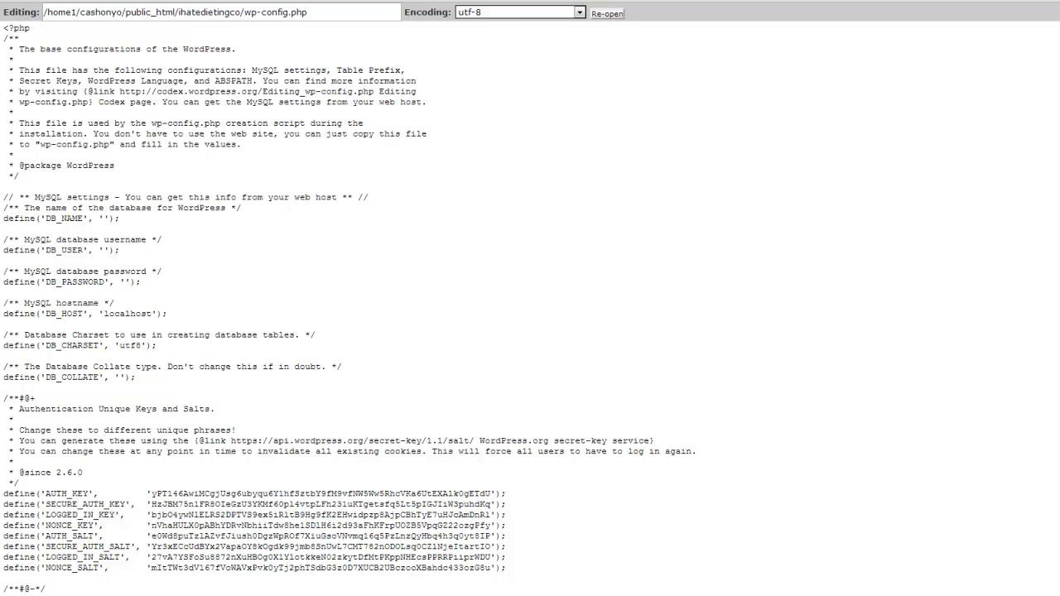
- Copy the database name from the Notepad notes and set DB_NAME to 'cashonyo_hairdresserstemp' in wp-config.php, without a trailing line break
key("alt+Tab")
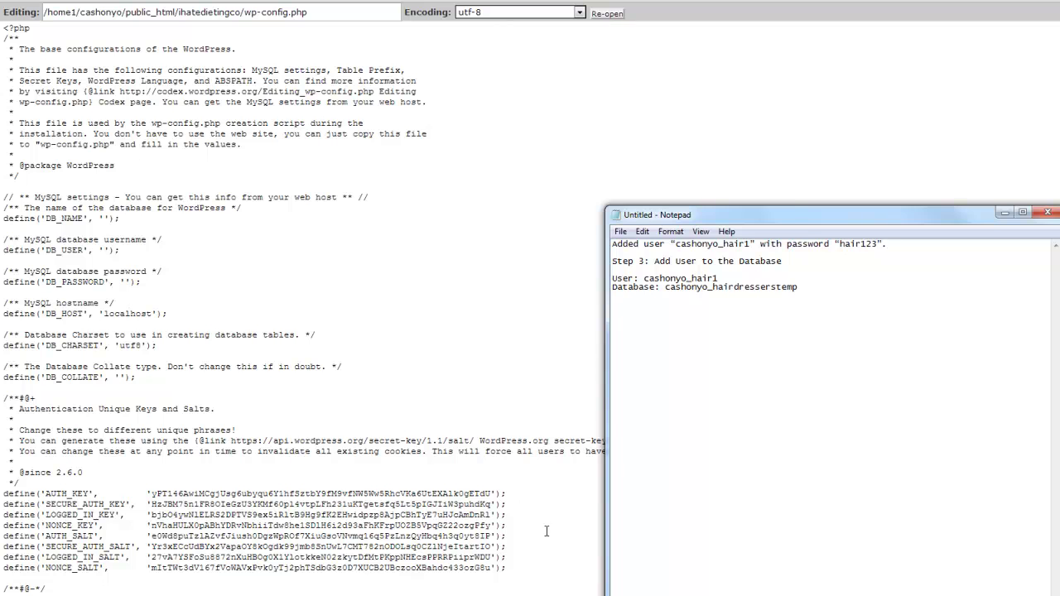
left_click_drag(800, 217, 837, 89)
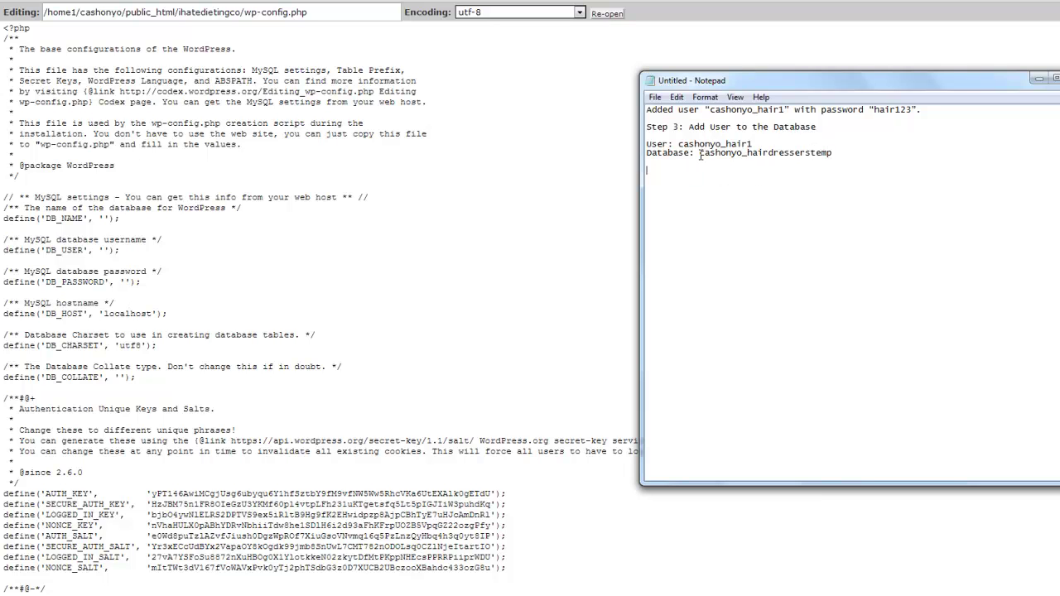
left_click_drag(700, 156, 838, 160)
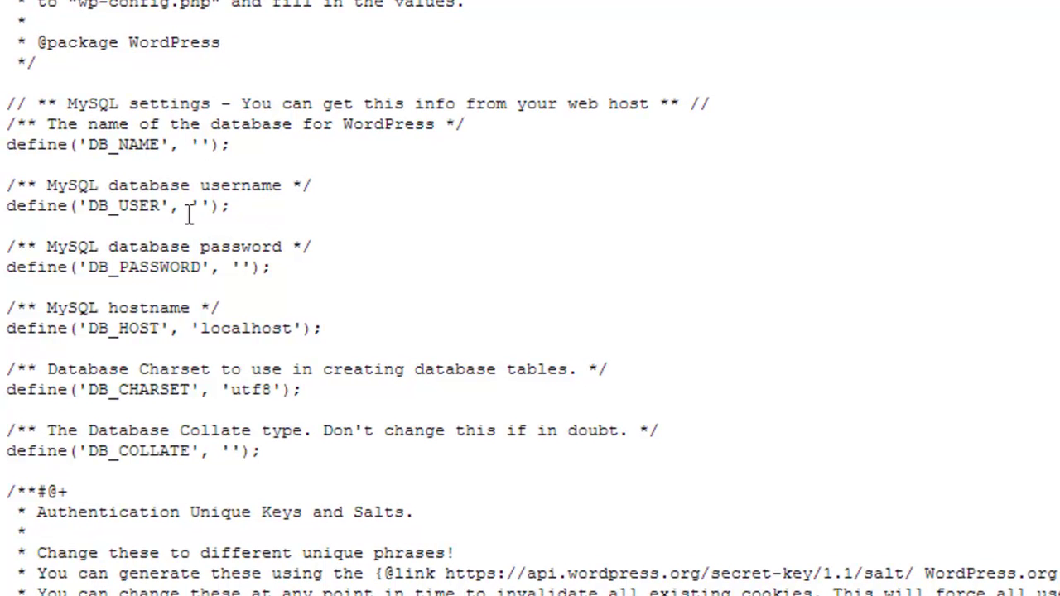
left_click(200, 145)
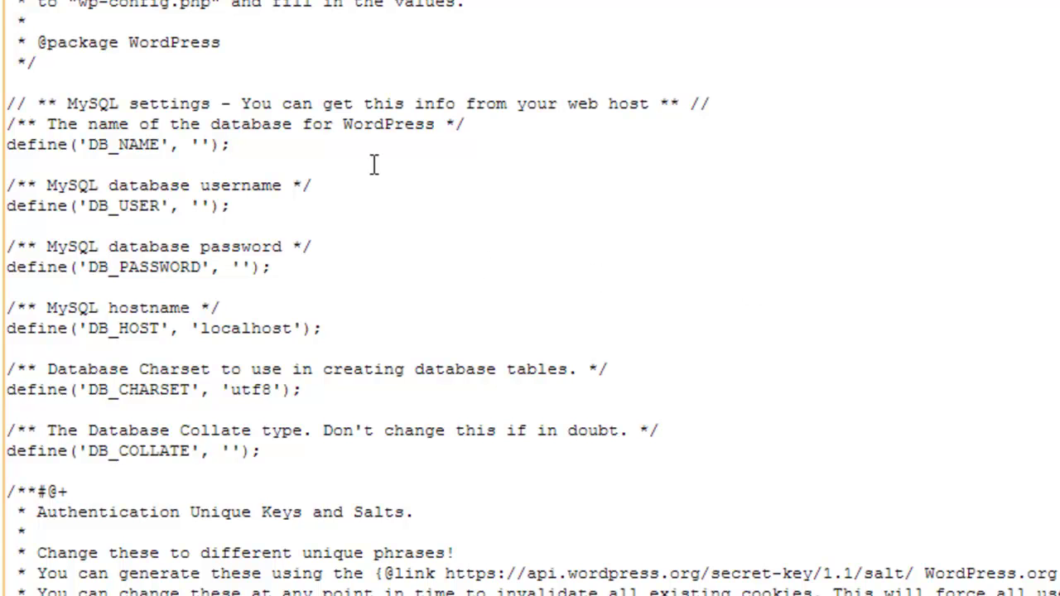
right_click(199, 144)
left_click(259, 278)
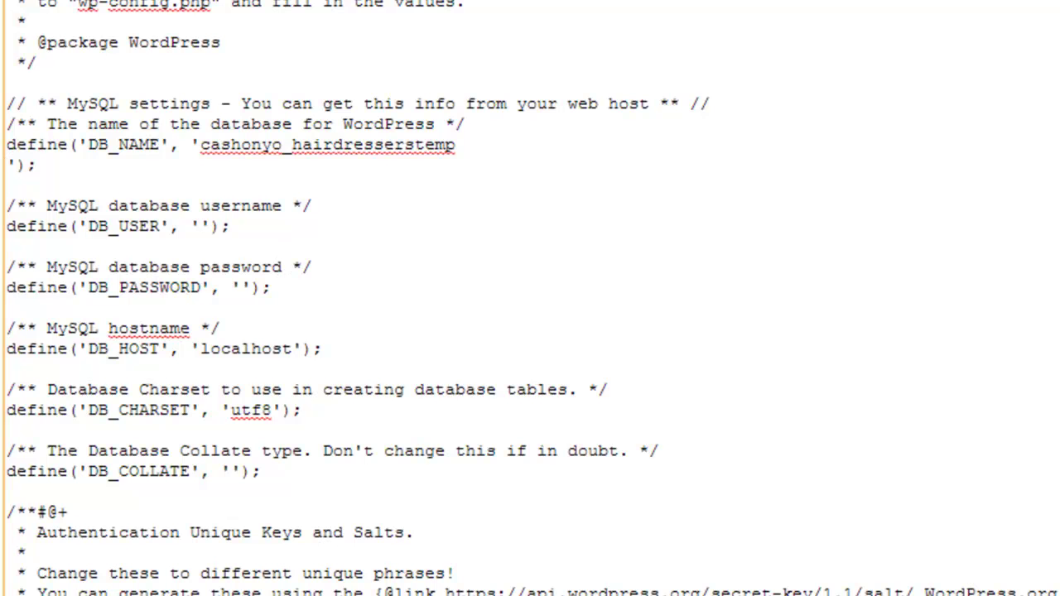
key("BackSpace")
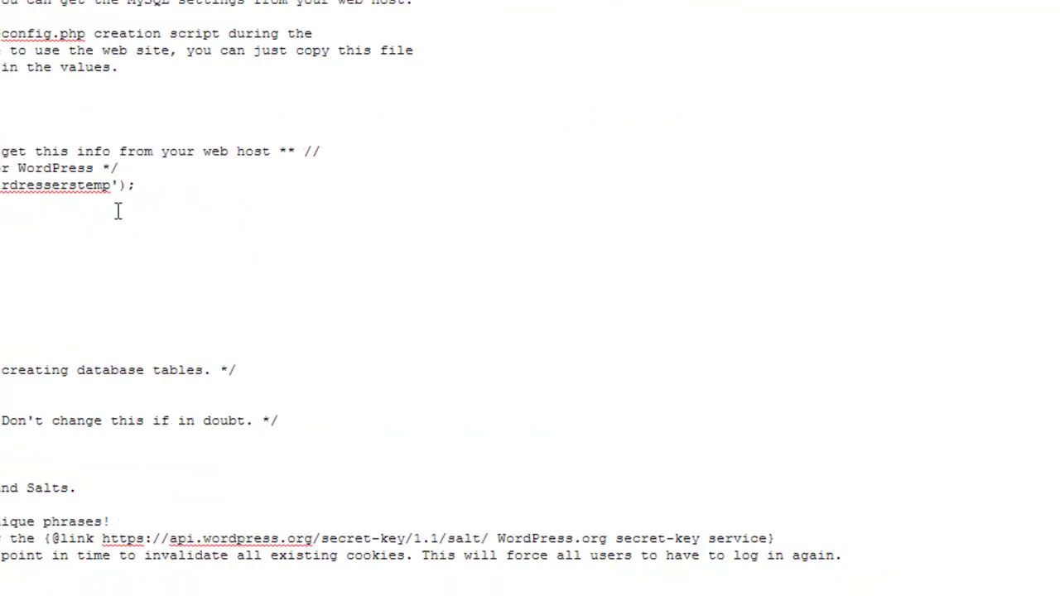
left_click_drag(318, 132, 414, 132)
key("ctrl+c")
right_click(396, 141)
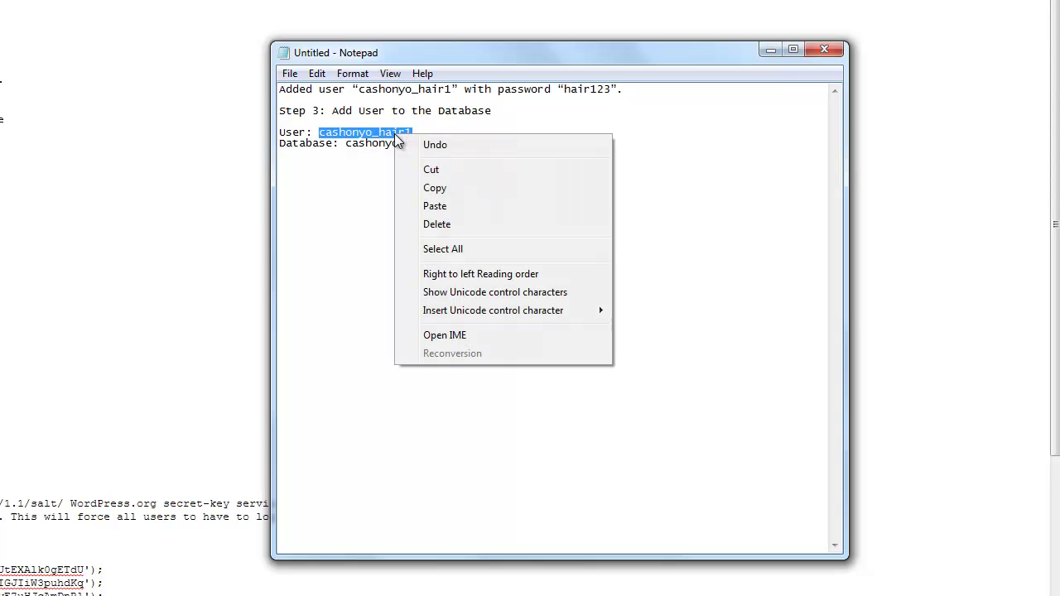
left_click(435, 188)
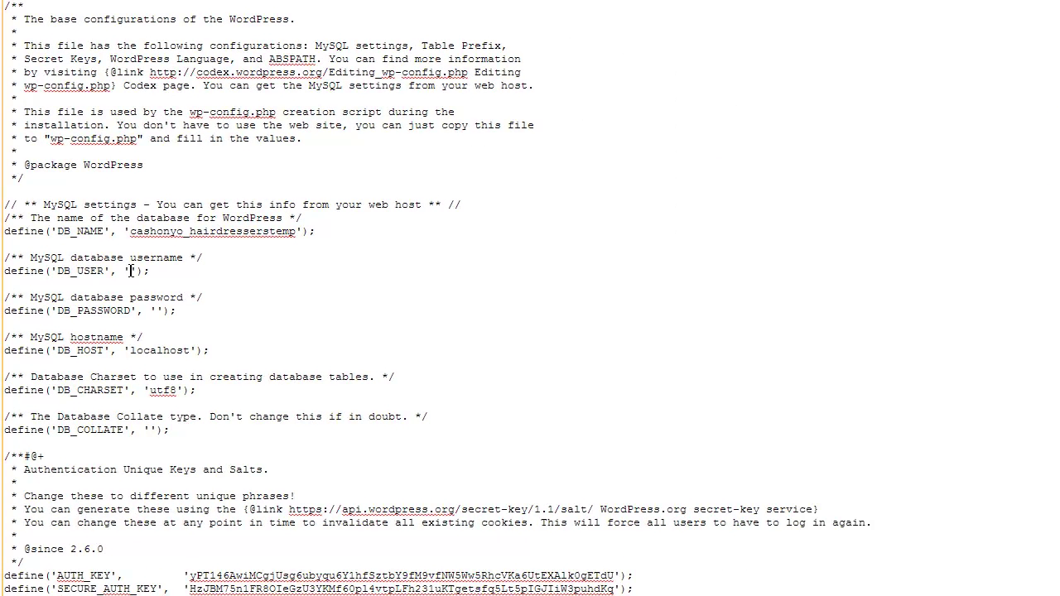
left_click(131, 271)
key("ctrl+v")
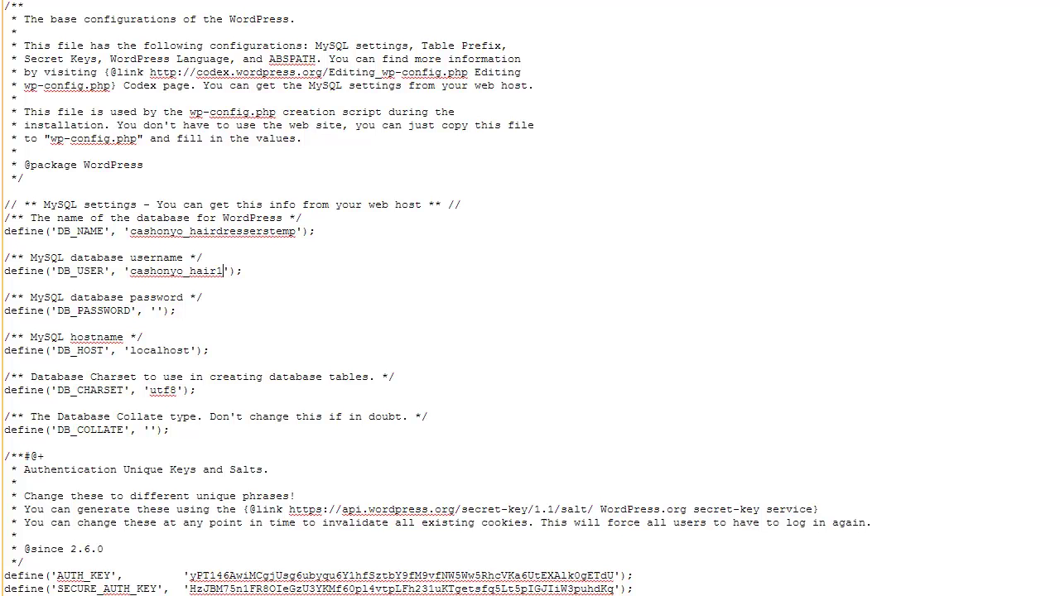
- Copy the database password from the Notepad notes and paste it as the DB_PASSWORD value in wp-config.php
key("alt+Tab")
left_click_drag(738, 82, 785, 86)
key("ctrl+c")
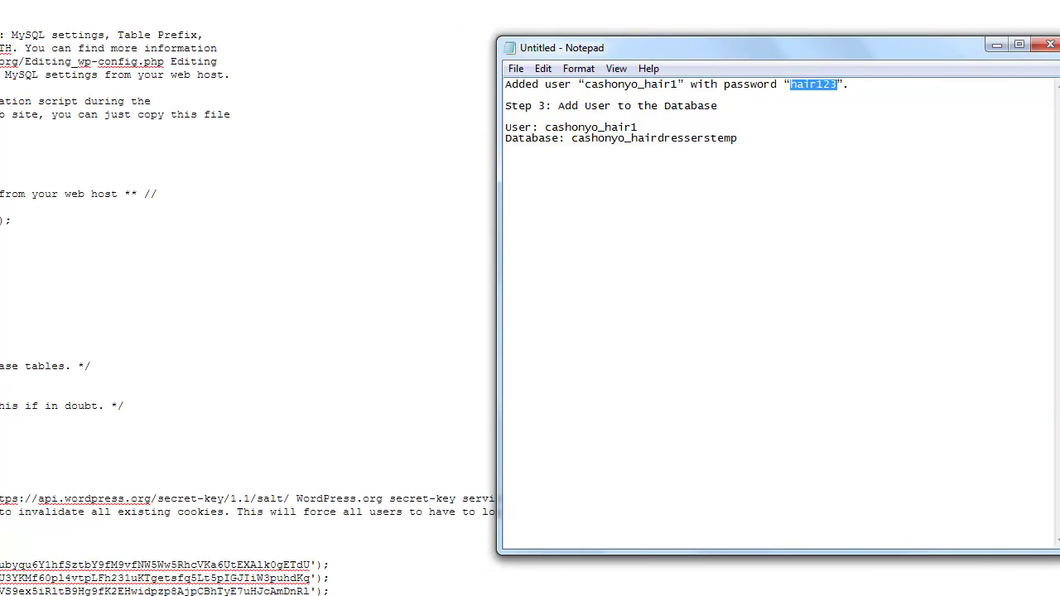
key("alt+Tab")
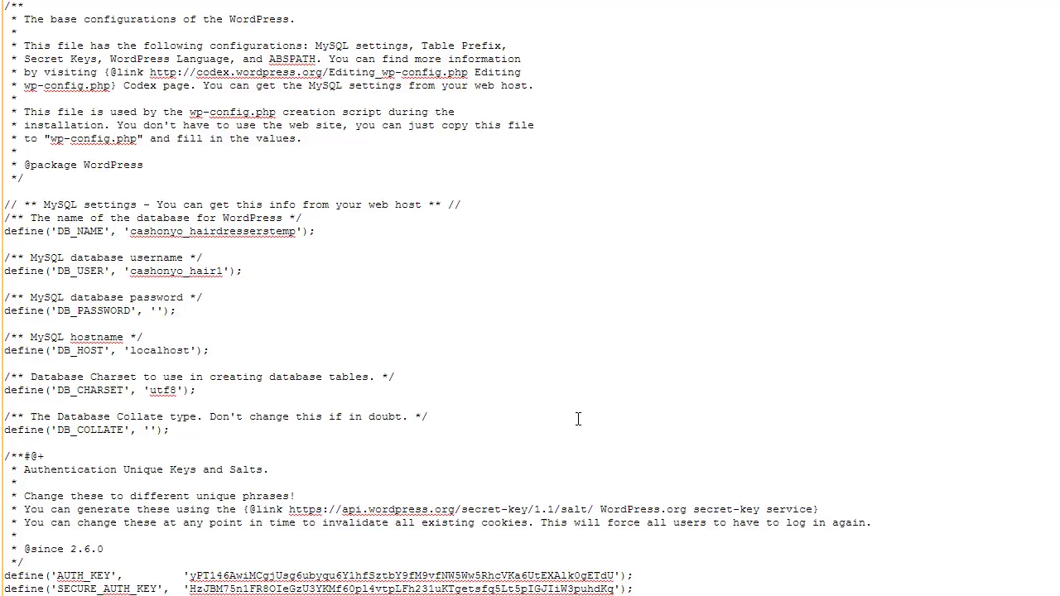
key("ctrl+v")
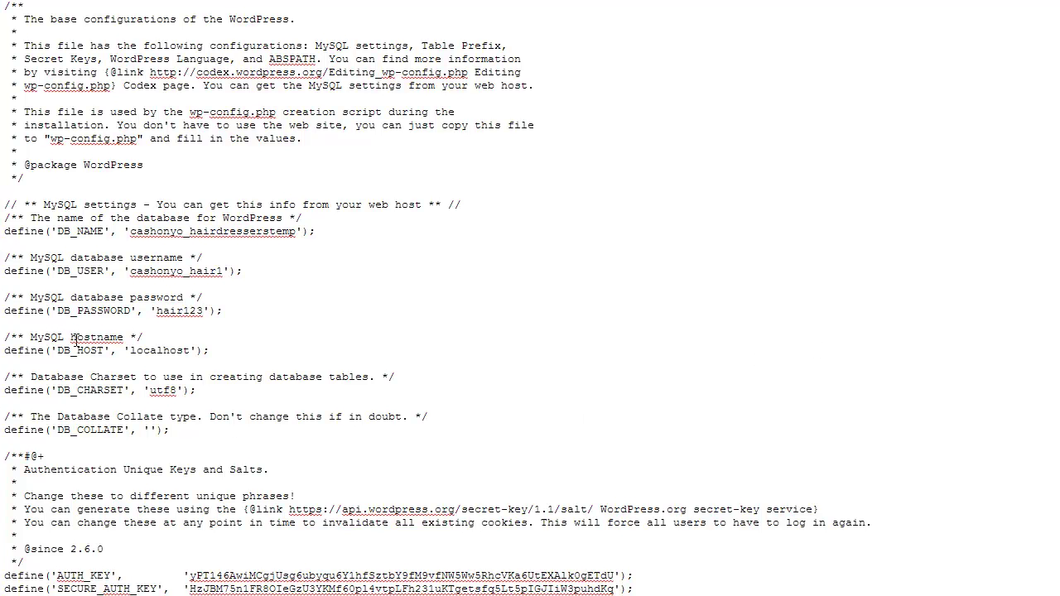
left_click(230, 352)
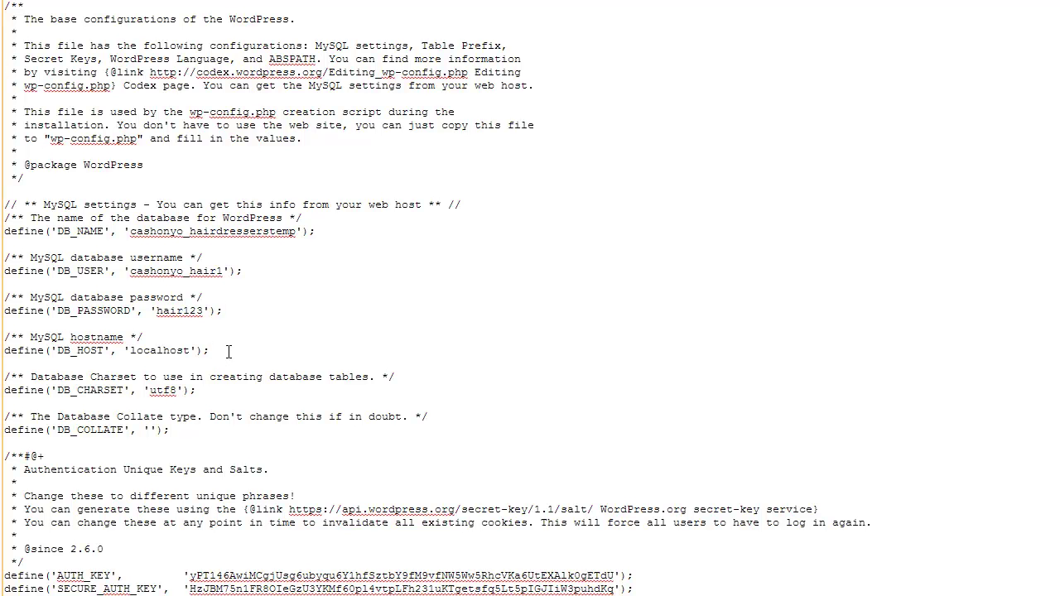
key("Return")
key("Return")
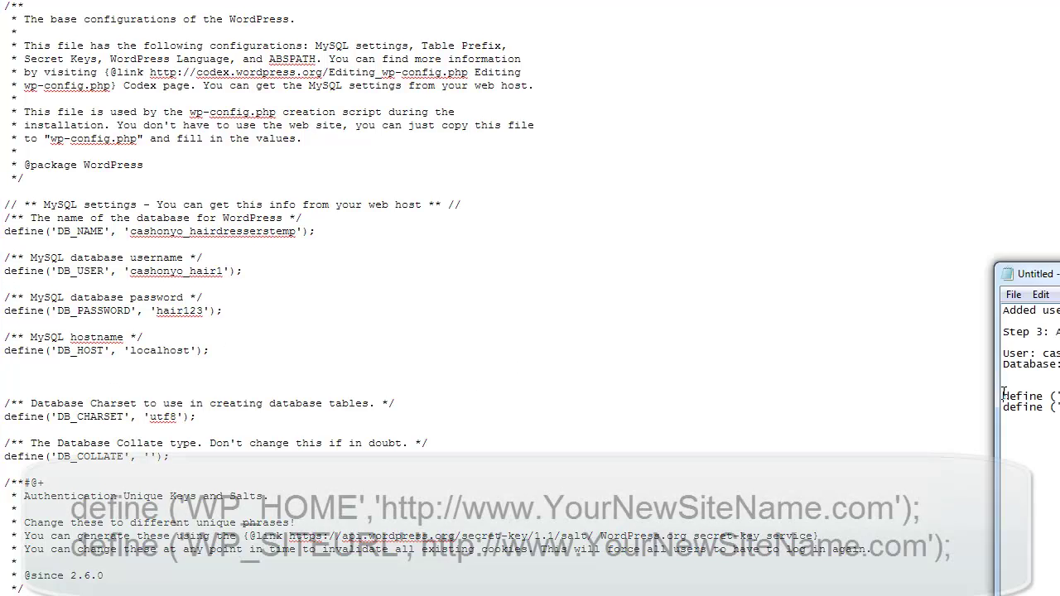
left_click_drag(78, 283, 684, 308)
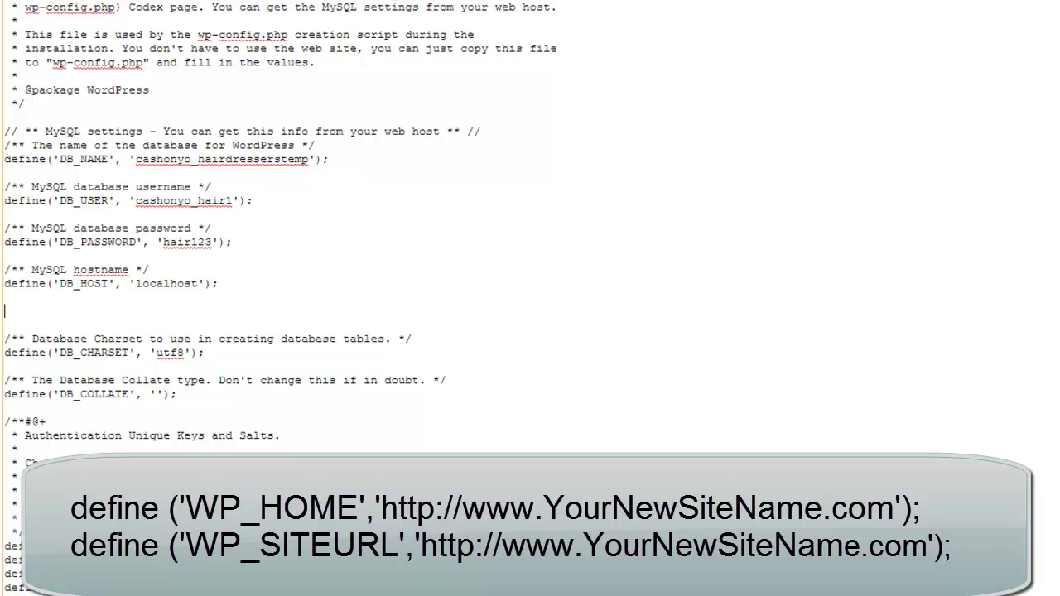
type("define ('WP_HOME','http://www.ihatedieting.co.uk'); define ('WP_SITEURL','http://www.ihatedieting.co.uk');")
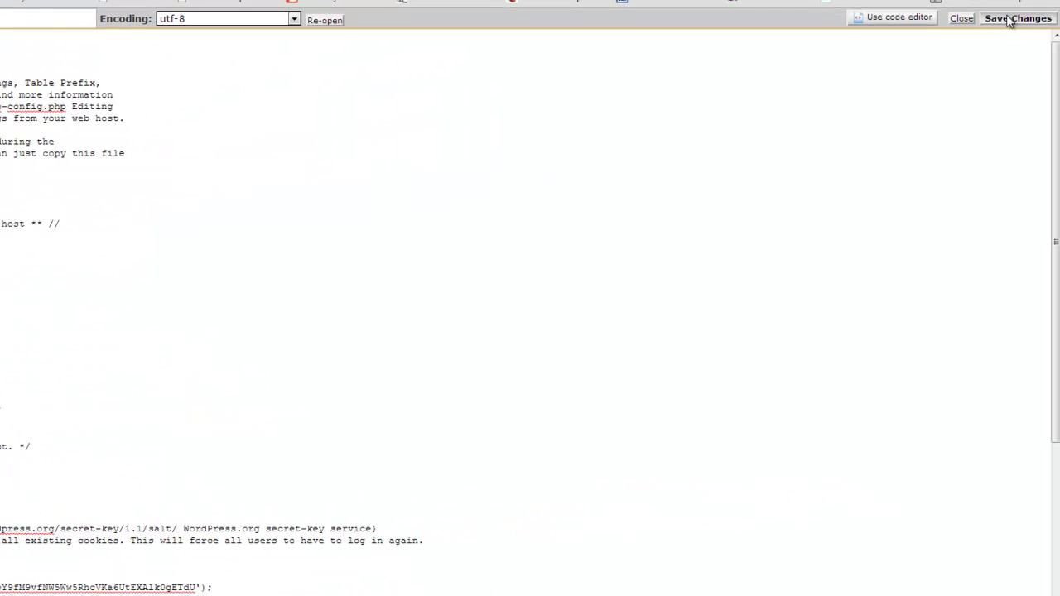
left_click(1009, 19)
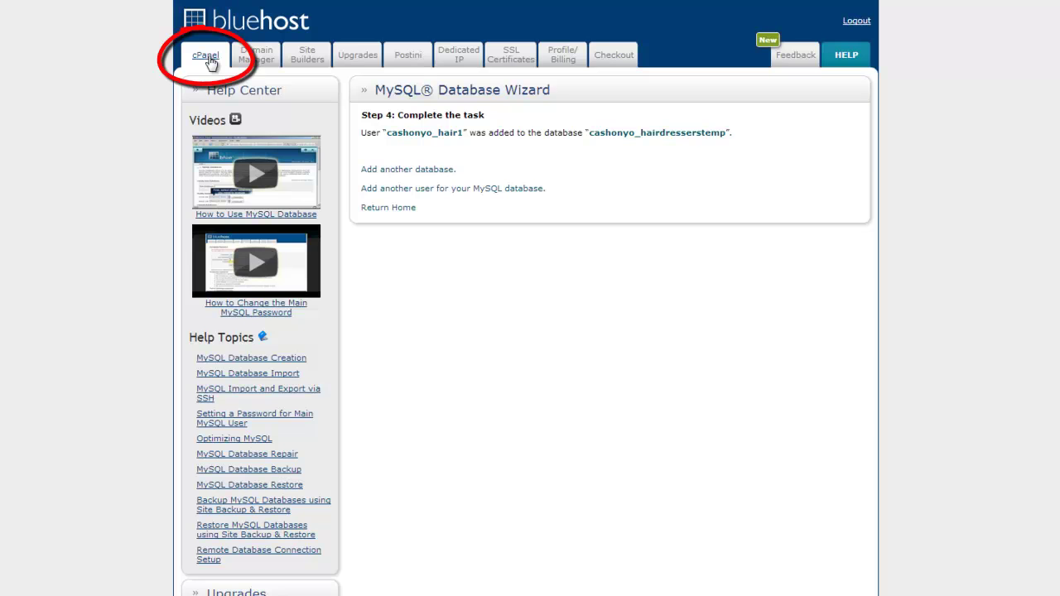
- Return to the cPanel home page, open phpMyAdmin and log in with the account password
left_click(207, 58)
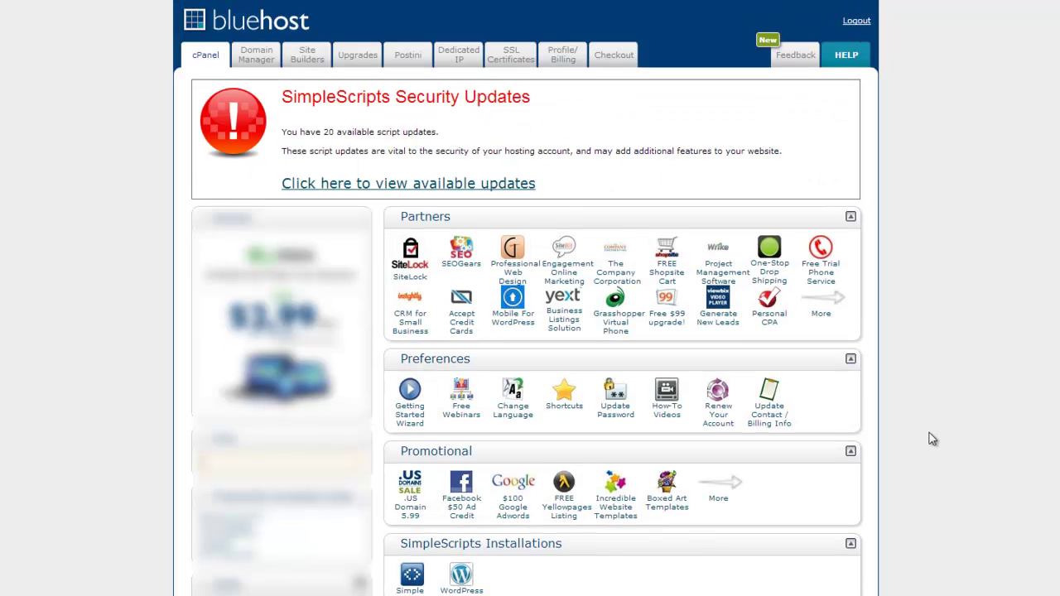
scroll(894, 375, "down", 1)
scroll(893, 375, "down", 1)
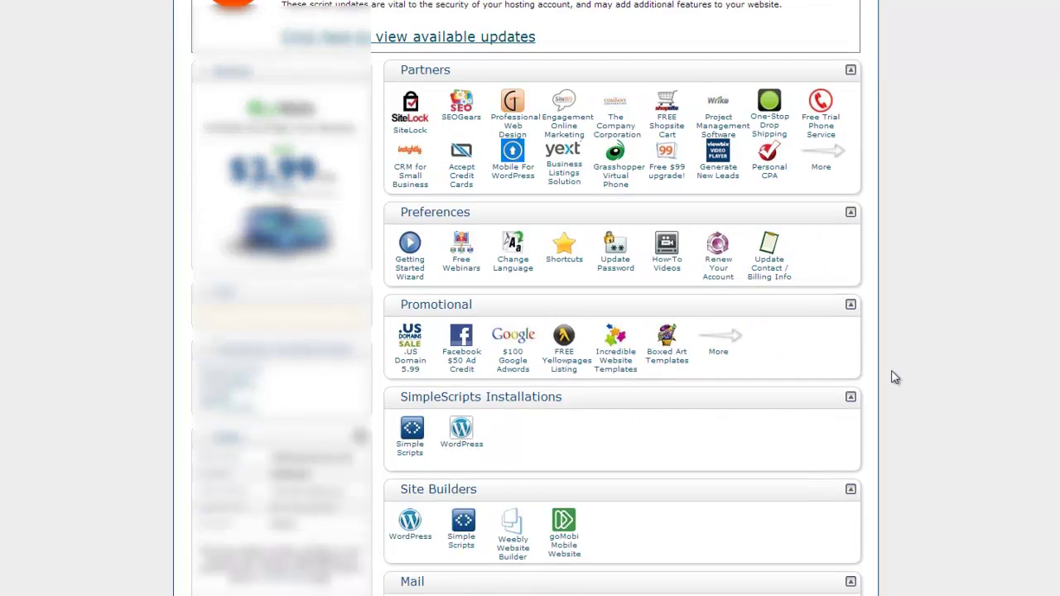
scroll(891, 377, "down", 9)
scroll(888, 386, "down", 4)
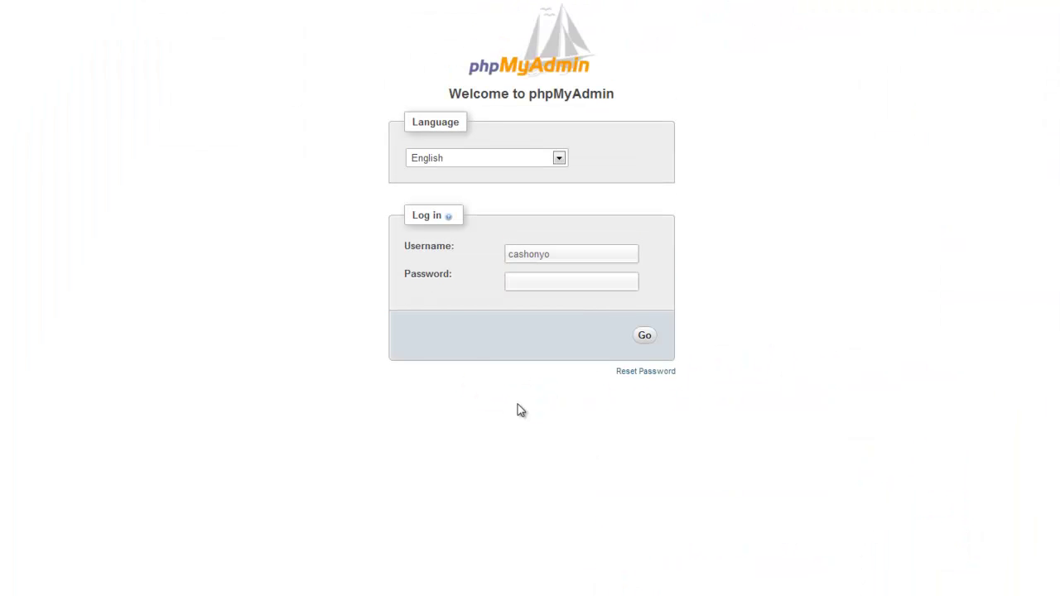
left_click(525, 281)
type("••••••••••")
left_click(642, 336)
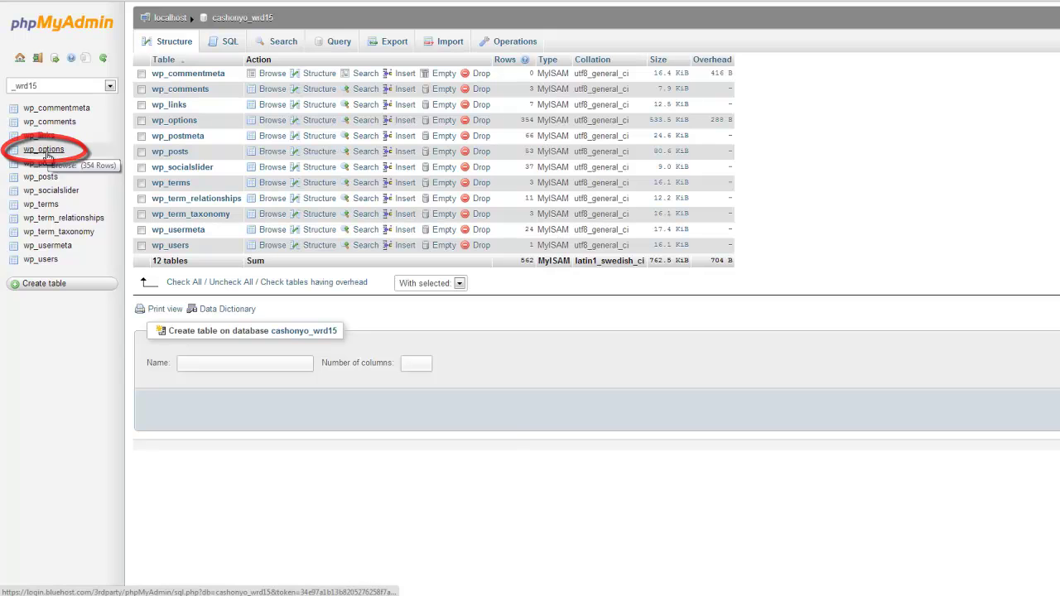
- Check the site details in the wp_options table of cashonyo_wrd15, and export the whole database with the Quick method in SQL format
left_click(46, 154)
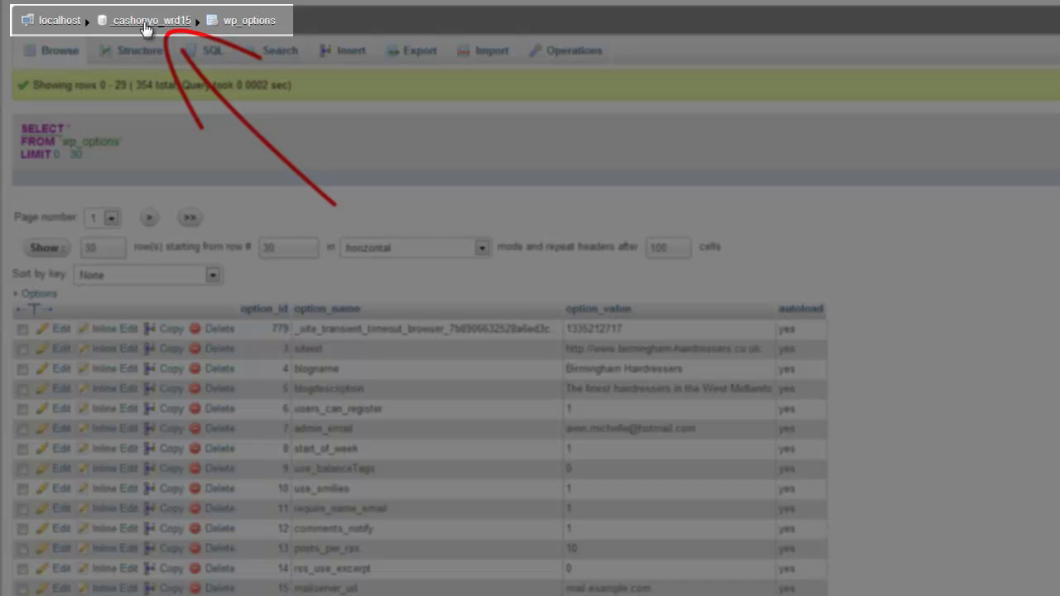
left_click(144, 25)
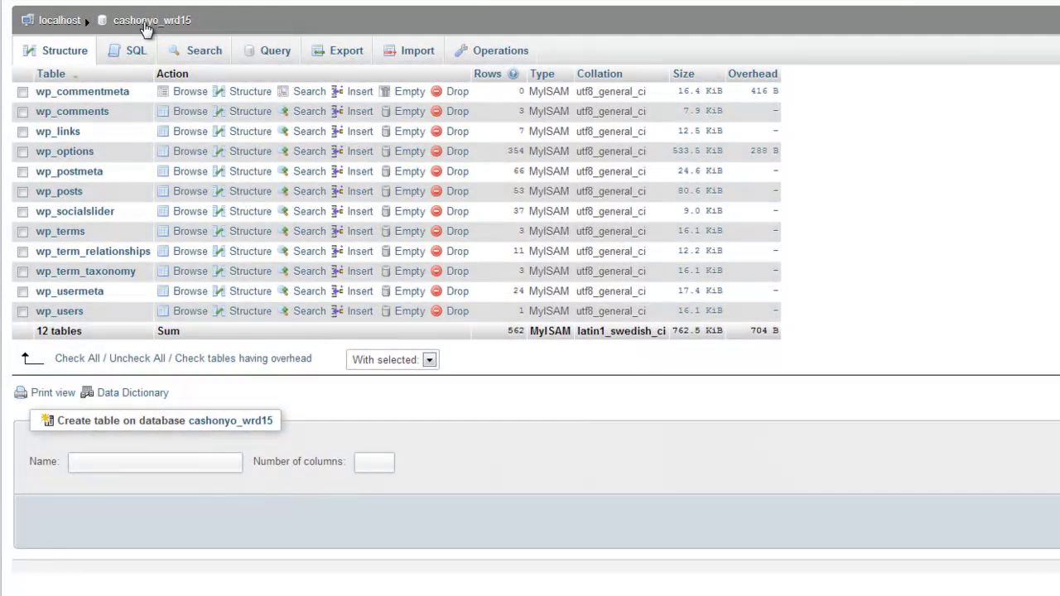
left_click(349, 57)
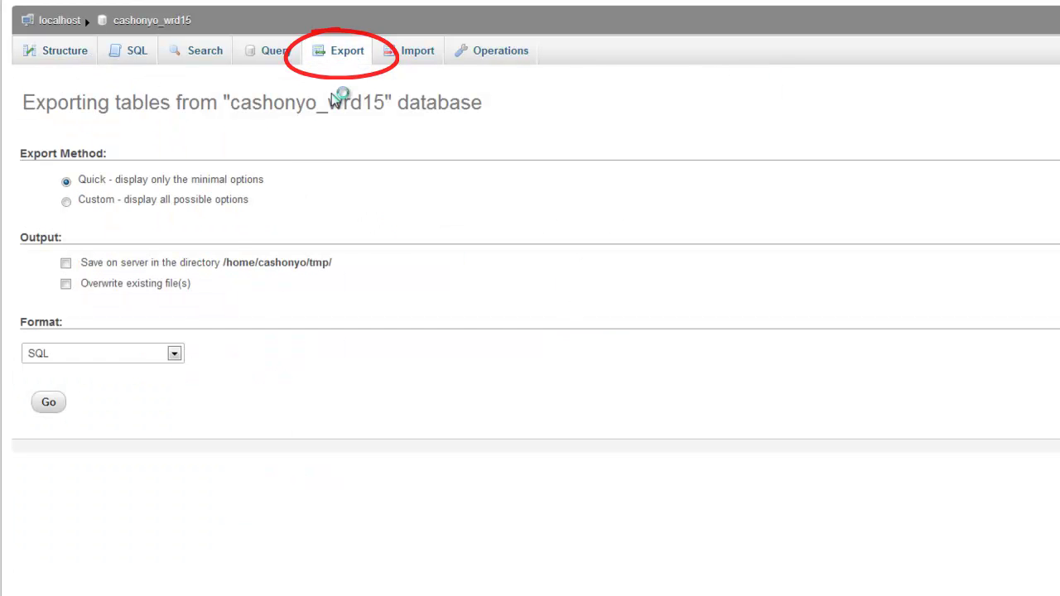
left_click(47, 411)
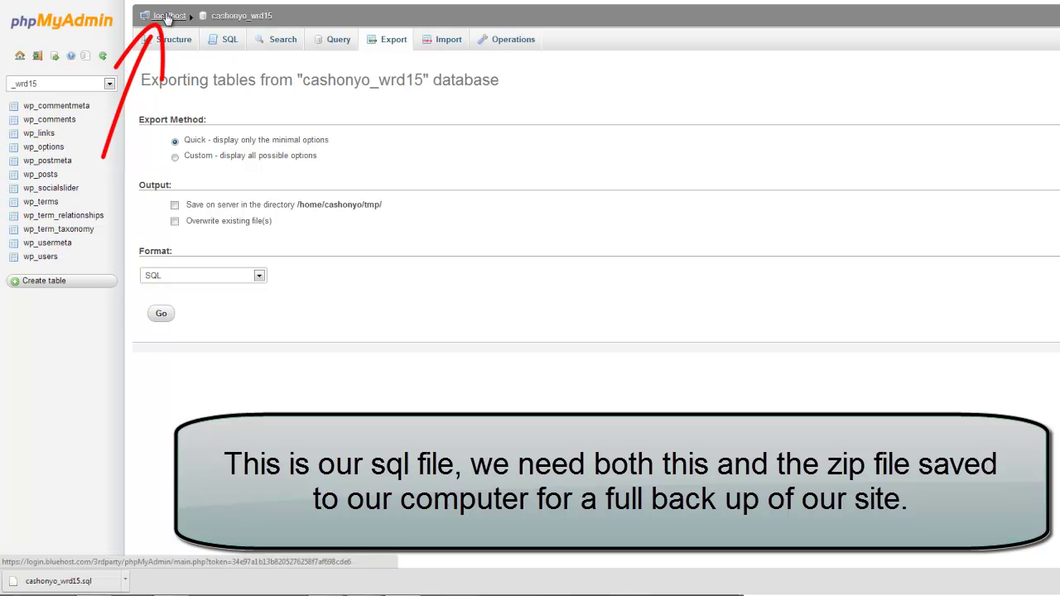
- Import cashonyo_wrd15.sql from the Downloads folder into the cashonyo_hairdresserstemp database, using the utf-8 character set and SQL format
left_click(168, 17)
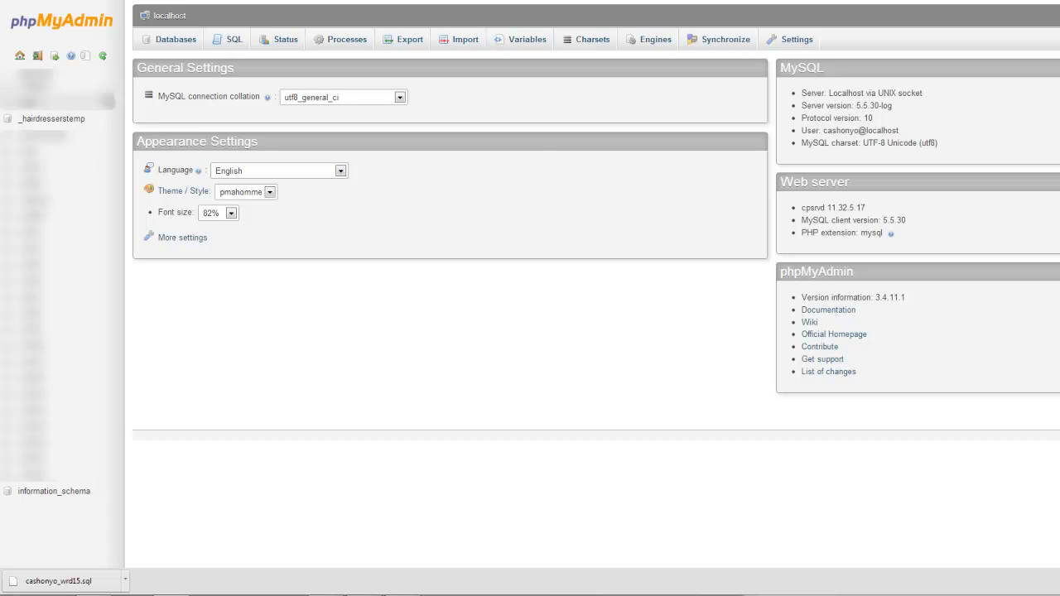
left_click(50, 124)
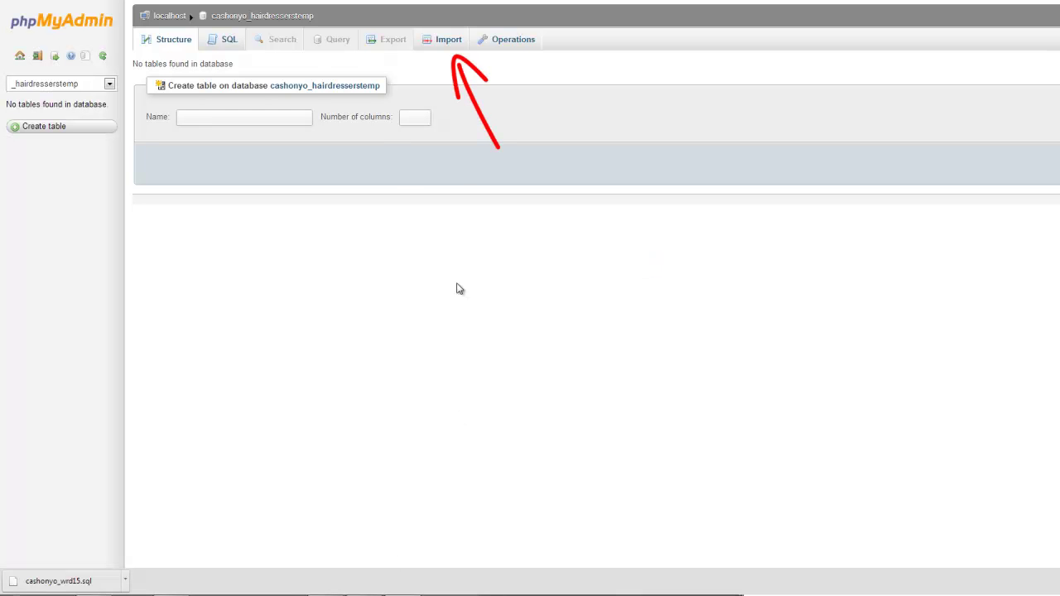
left_click(443, 47)
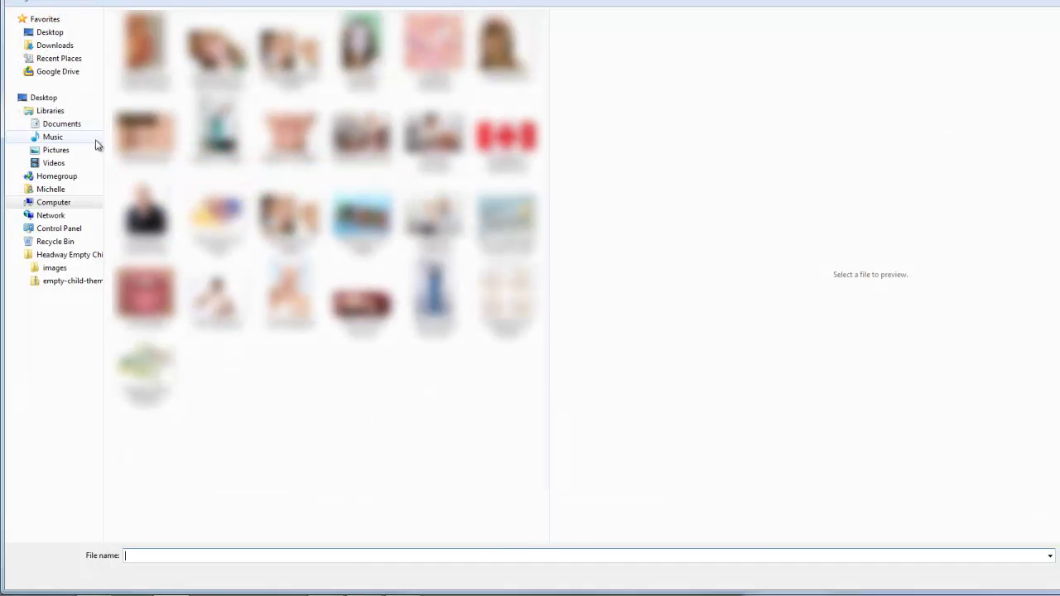
left_click(47, 48)
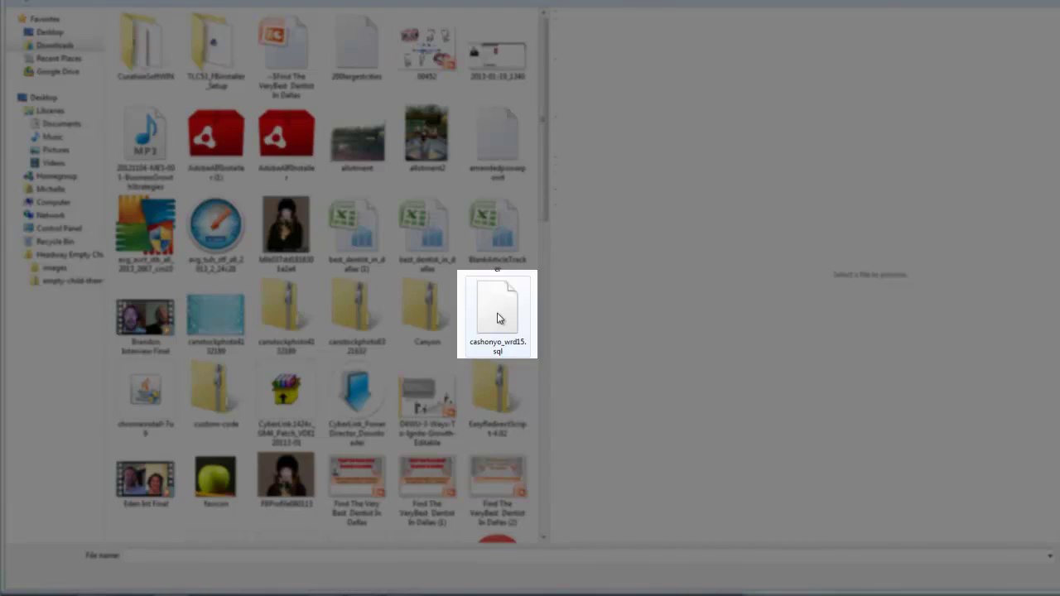
left_click(498, 318)
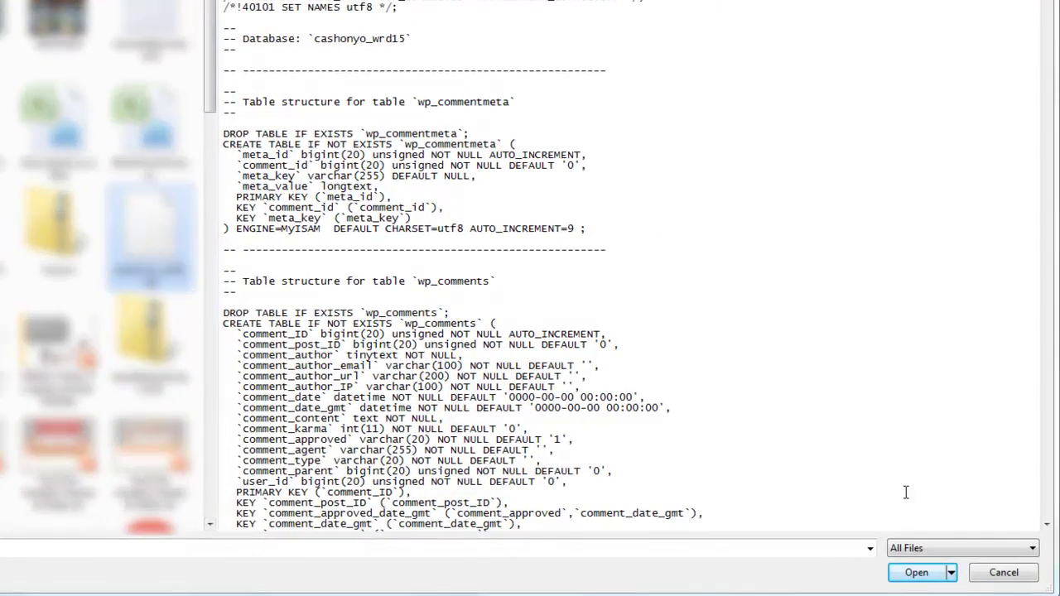
left_click(911, 573)
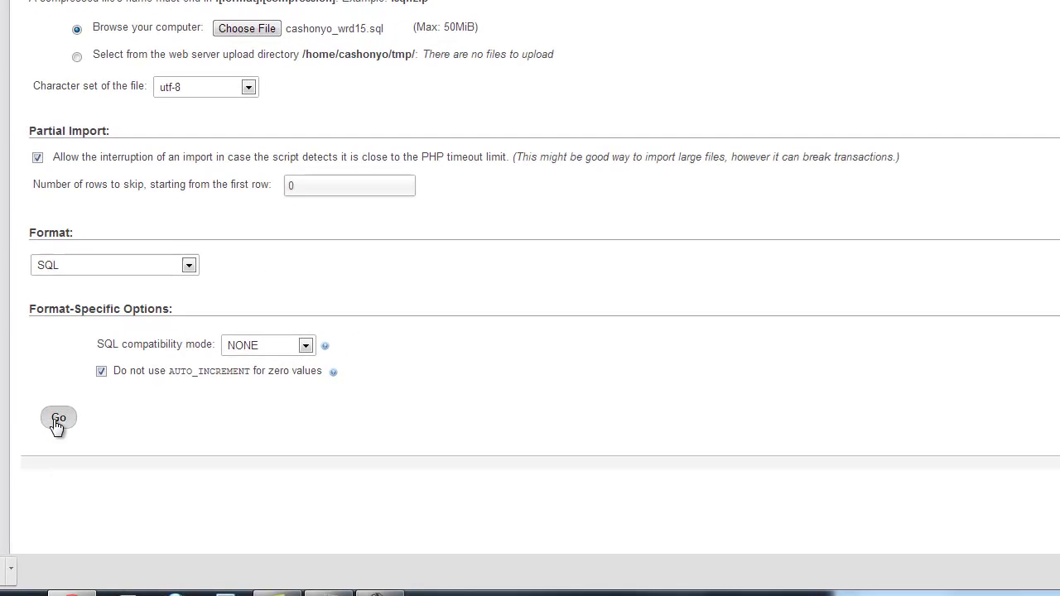
left_click(58, 420)
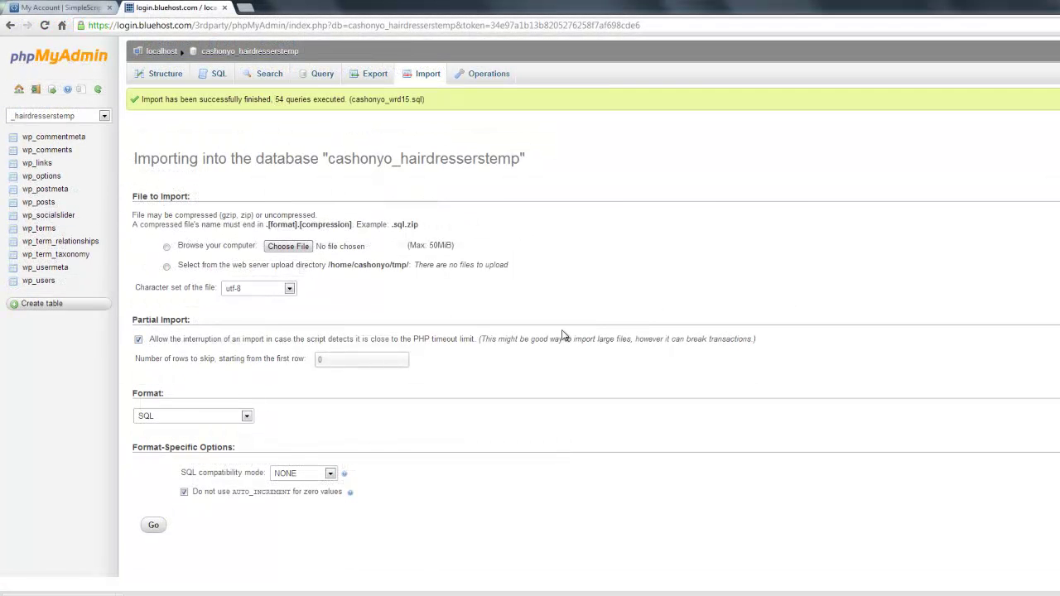
left_click(247, 9)
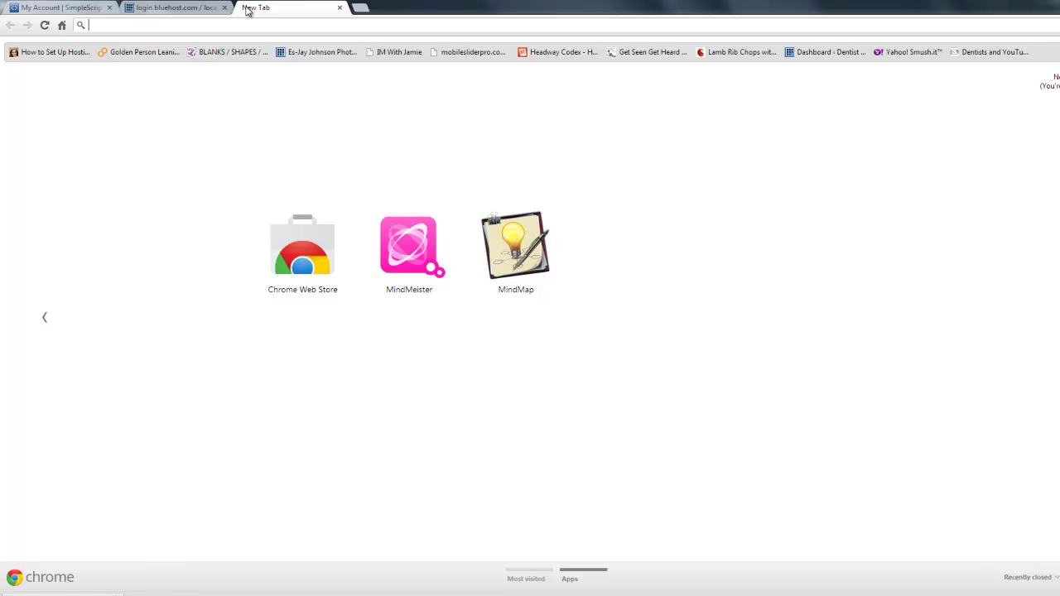
type("www.ihatedieting.co.uk")
key("Return")
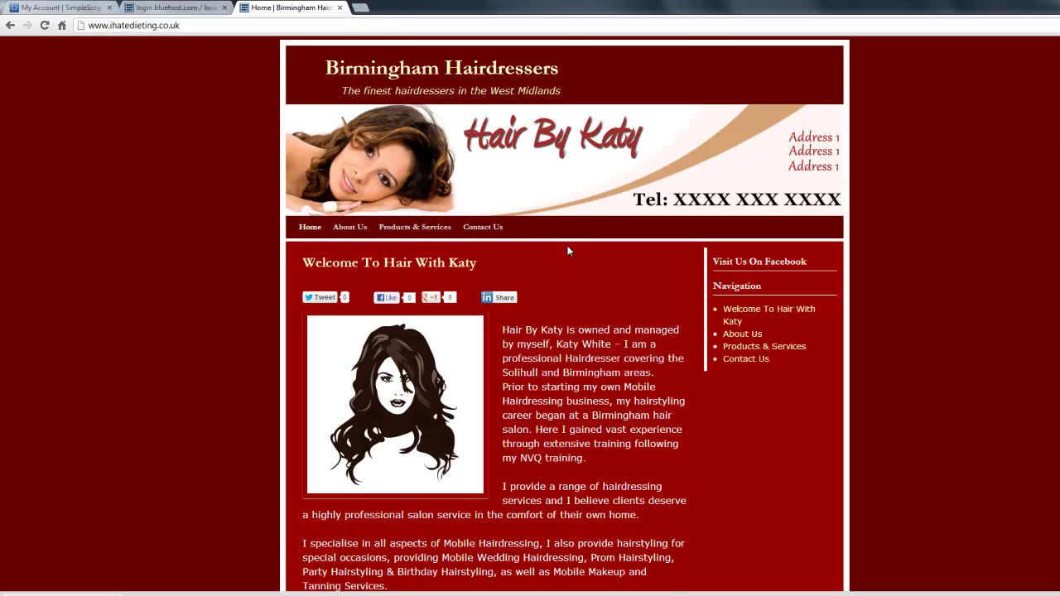
left_click(476, 230)
left_click(414, 228)
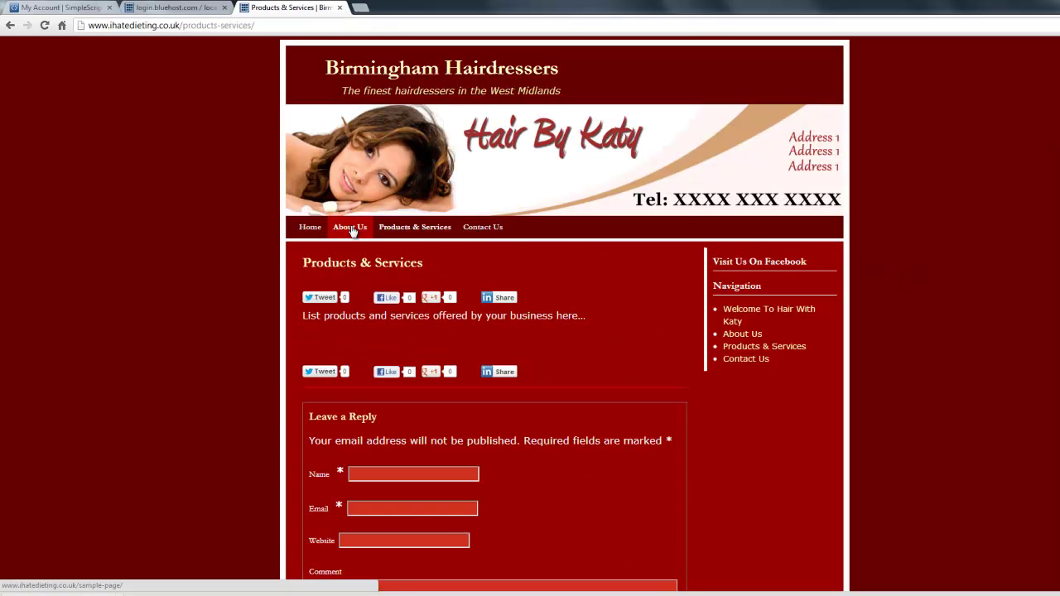
left_click(350, 230)
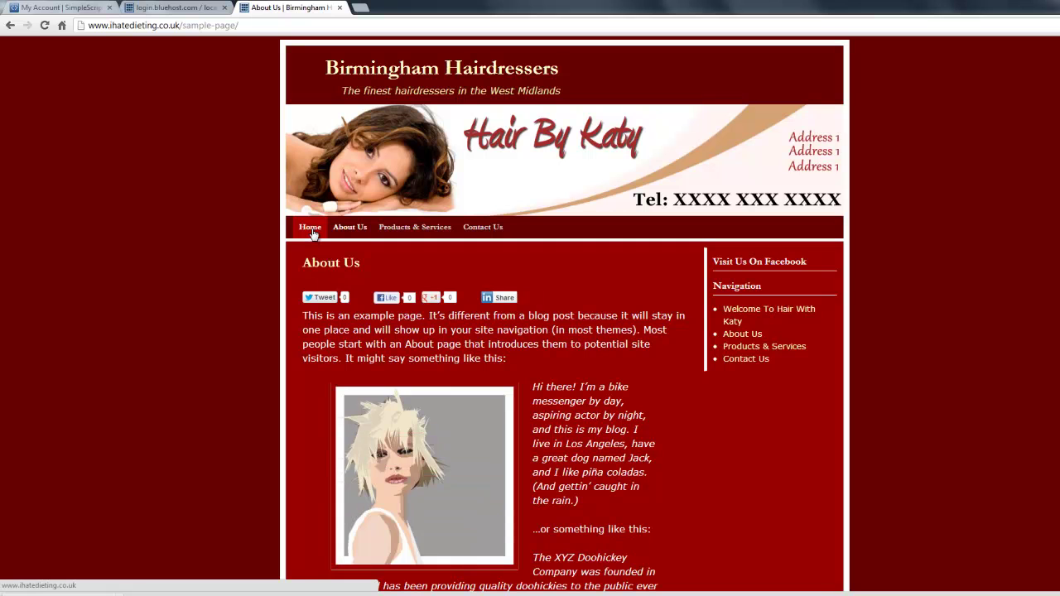
left_click(311, 230)
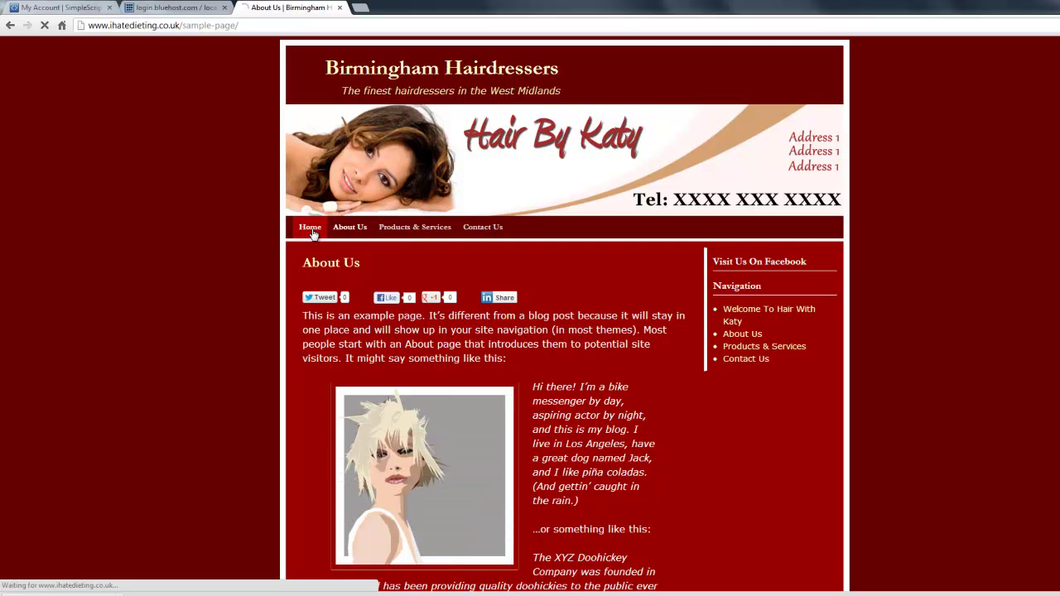